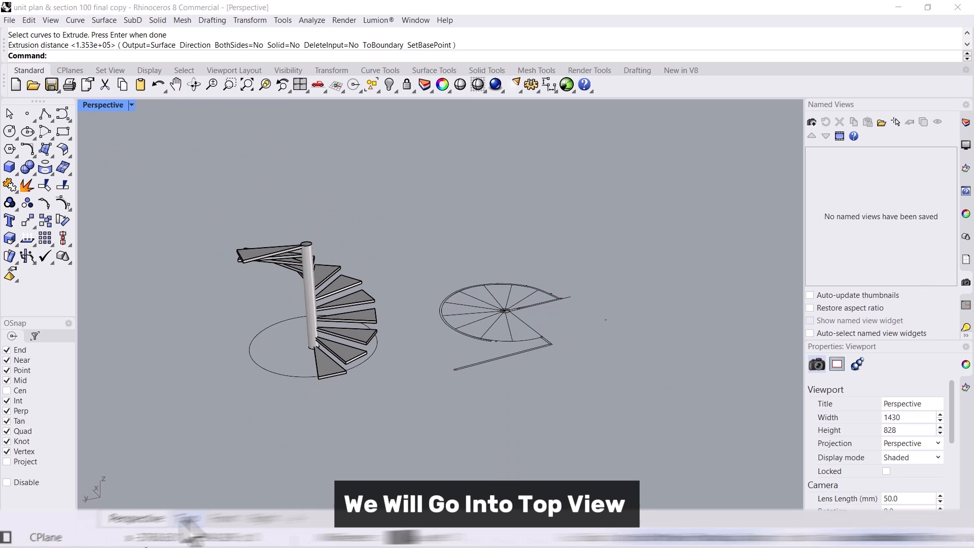
In Top view, place a centre point and draw a 1200-radius circle on it
left_click(139, 526)
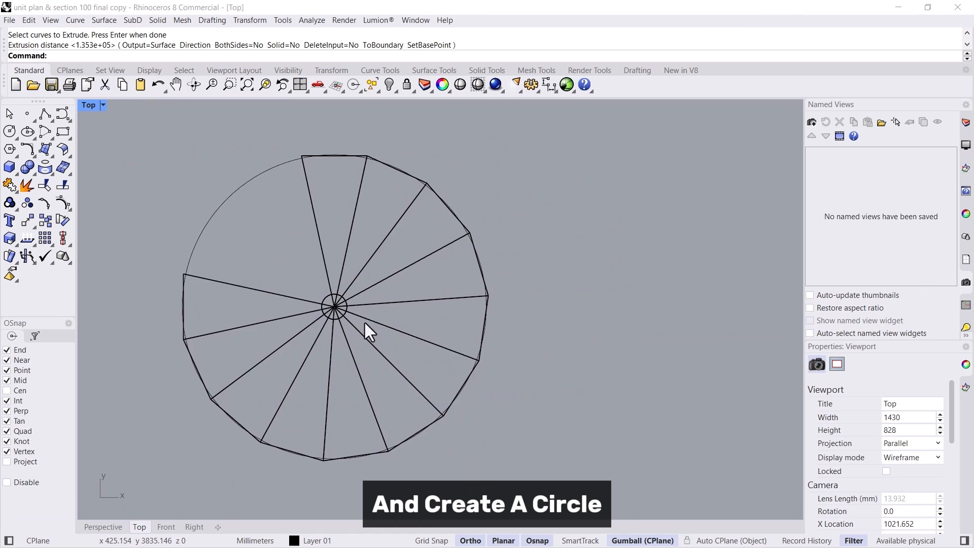
left_click(46, 120)
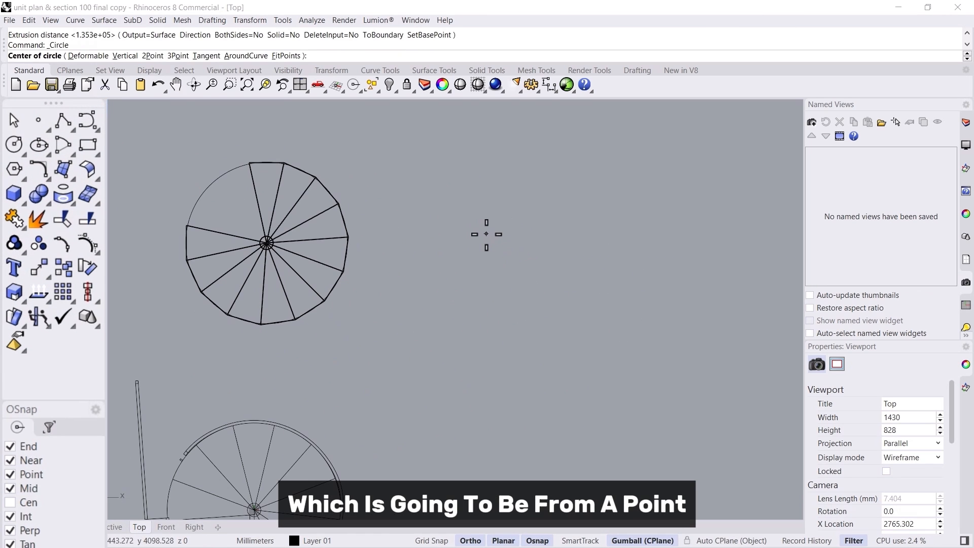
left_click(519, 225)
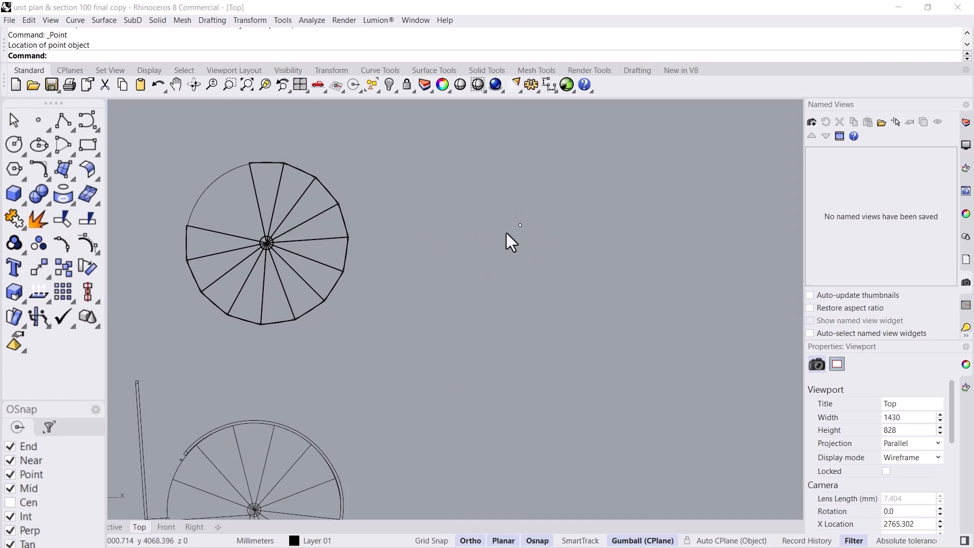
left_click(15, 144)
left_click(519, 224)
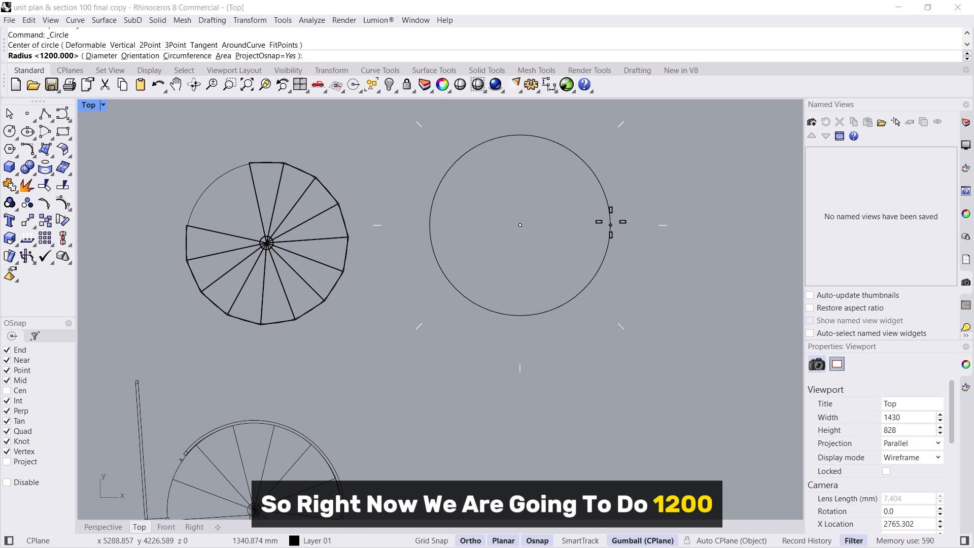
type("1200")
key("Return")
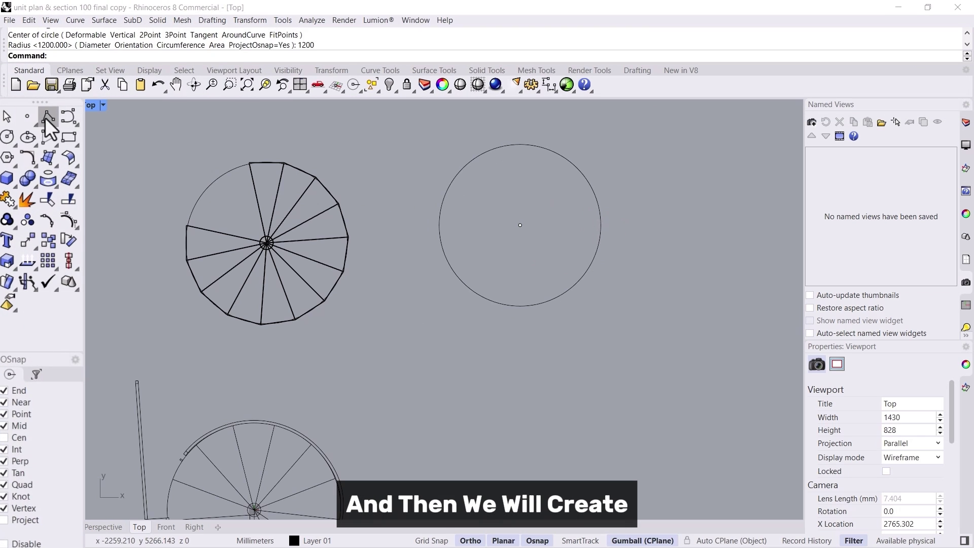
Draw a radial line from the circle's centre to its right quadrant
left_click(48, 118)
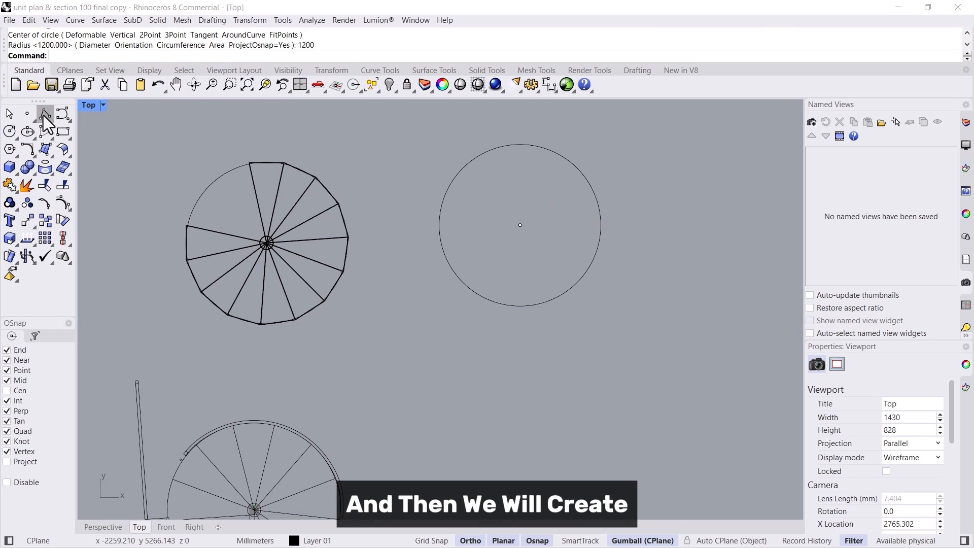
left_click(520, 225)
scroll(654, 225, "up", 3)
left_click(626, 222)
key("Return")
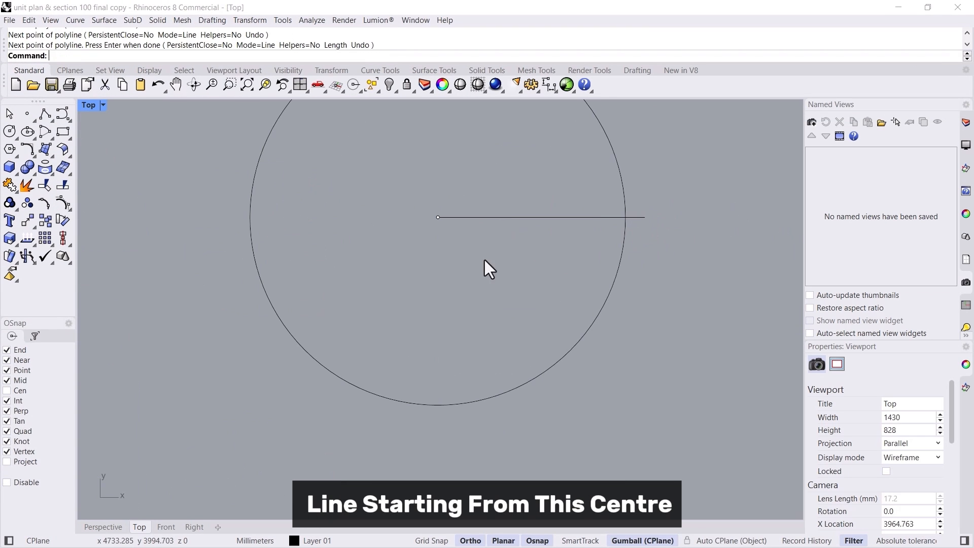
scroll(404, 250, "down", 2)
scroll(390, 241, "up", 1)
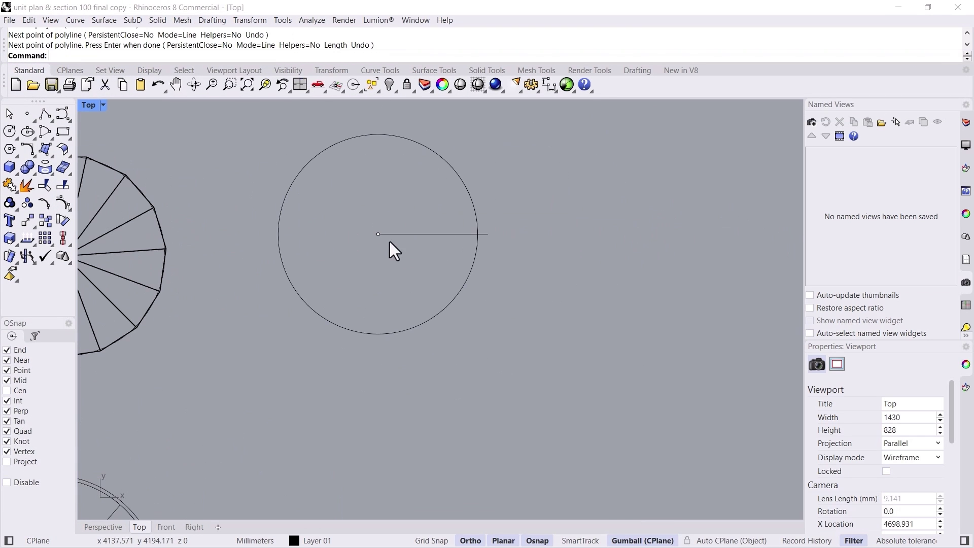
Offset the radial line 150 to both sides
left_click(420, 235)
type("offset")
key("Return")
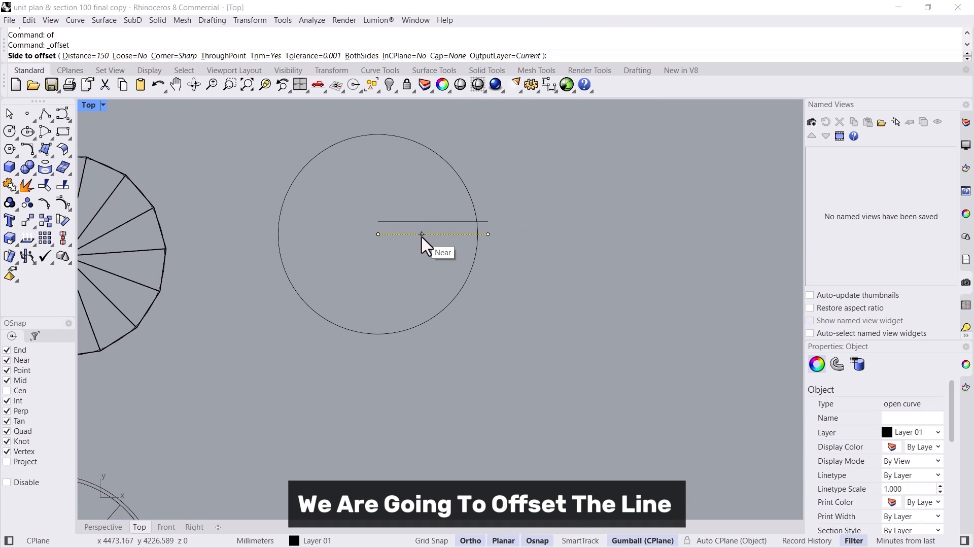
key("Return")
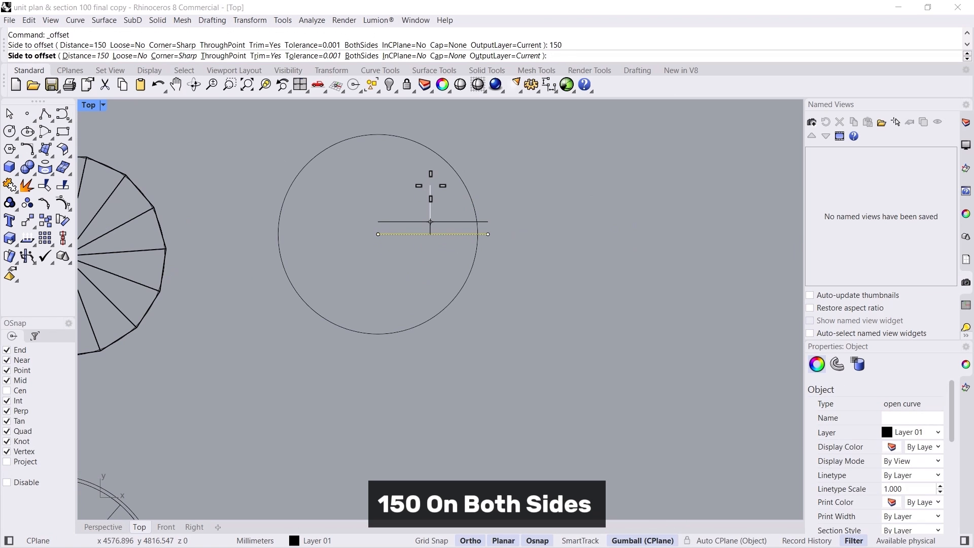
type("b")
key("Return")
key("Return")
scroll(442, 213, "up", 3)
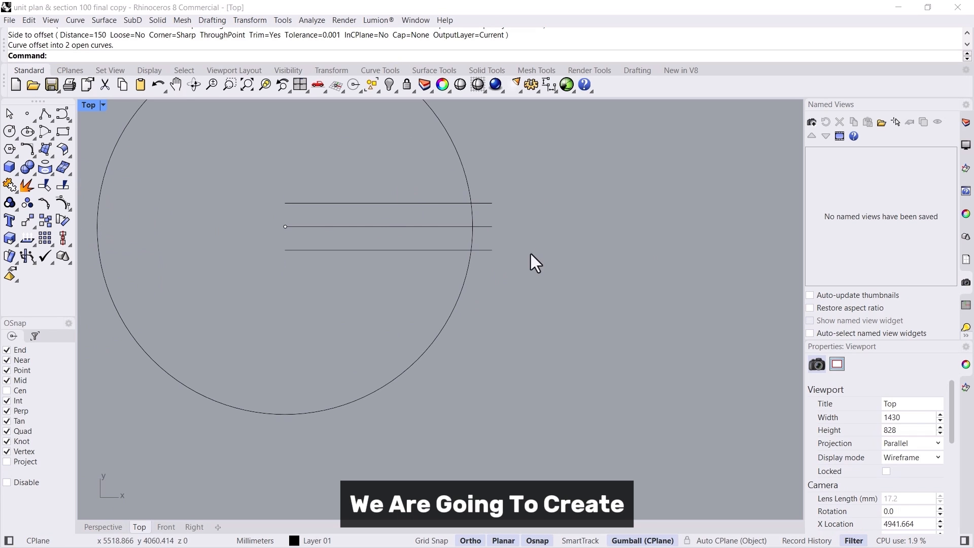
Loft the two offset lines into a flat tread surface
left_click(487, 250, "shift")
left_click(481, 204, "shift")
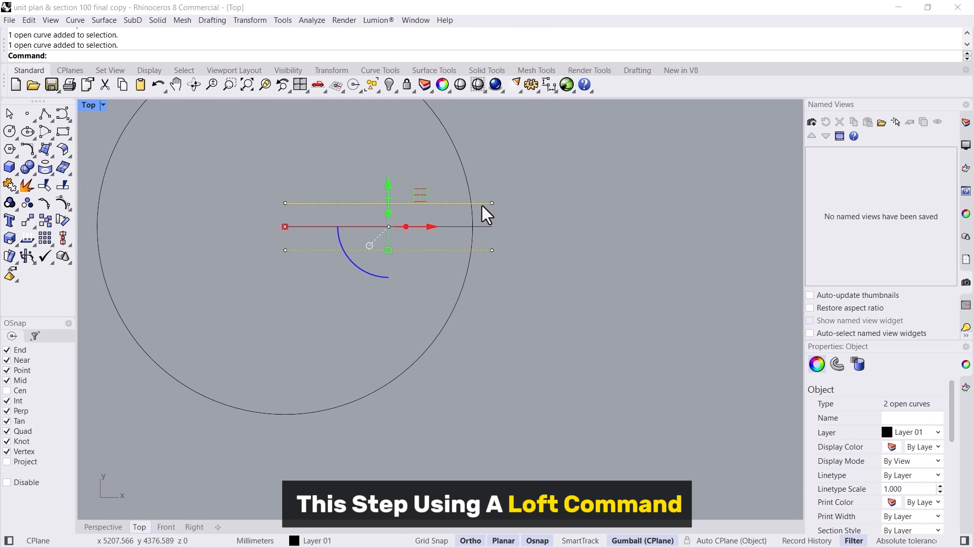
type("Loft")
key("Return")
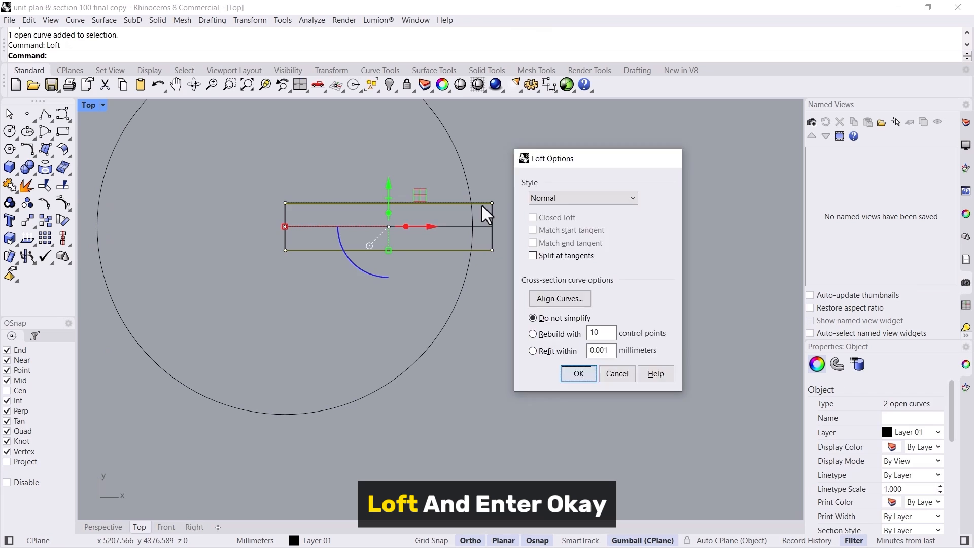
key("Return")
scroll(456, 267, "down", 3)
scroll(392, 268, "up", 2)
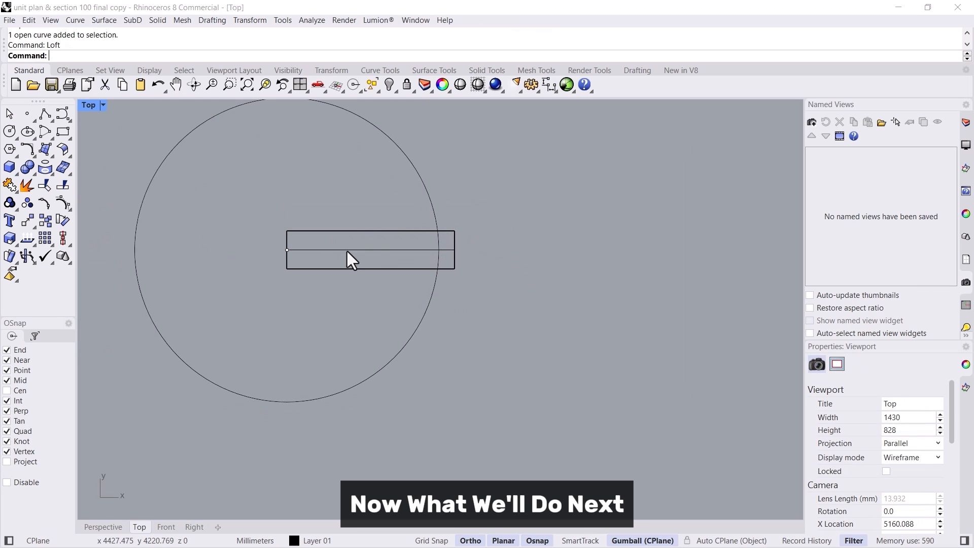
In Perspective view, define the tread surface as a block named step with its base point at the tread's end
left_click(374, 232)
left_click(412, 261)
left_click(103, 527)
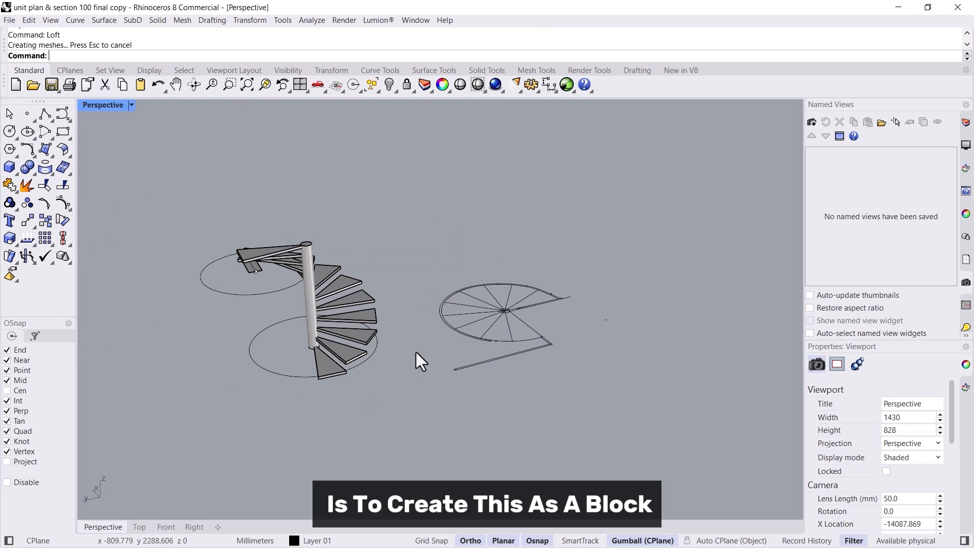
scroll(559, 335, "down", 4)
right_click_drag(413, 331, 403, 320)
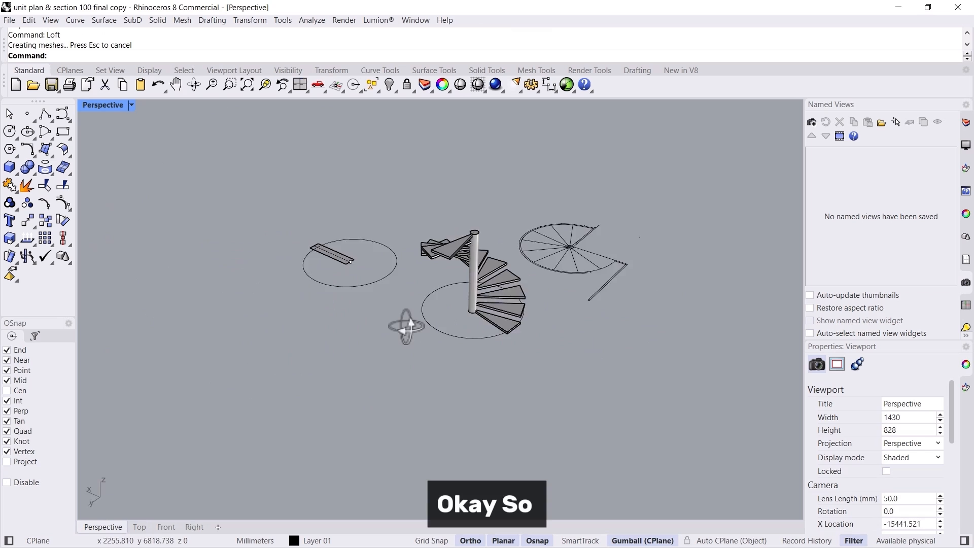
scroll(314, 278, "down", 2)
scroll(380, 277, "up", 6)
scroll(567, 287, "up", 2)
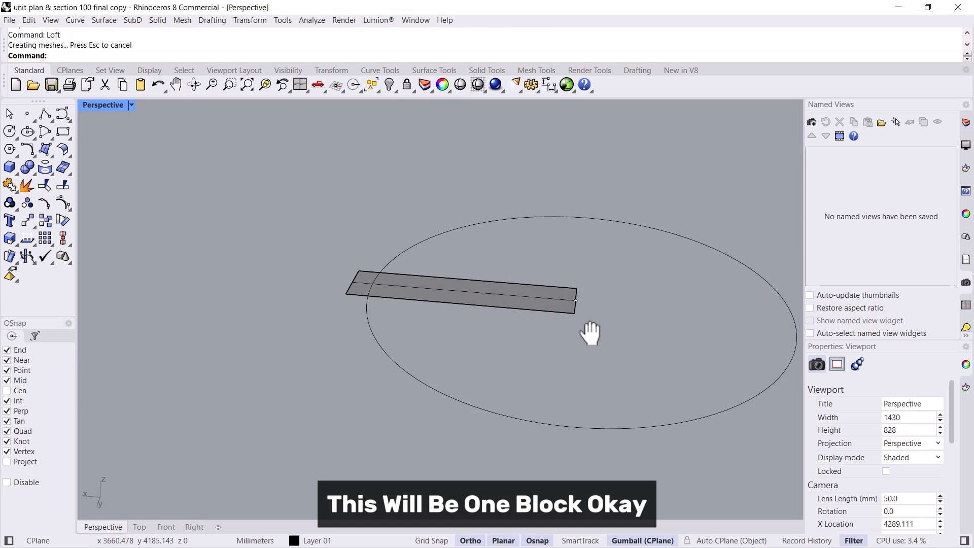
right_click_drag(638, 256, 472, 337, "shift")
left_click(472, 337)
left_click(503, 370)
left_click(280, 301)
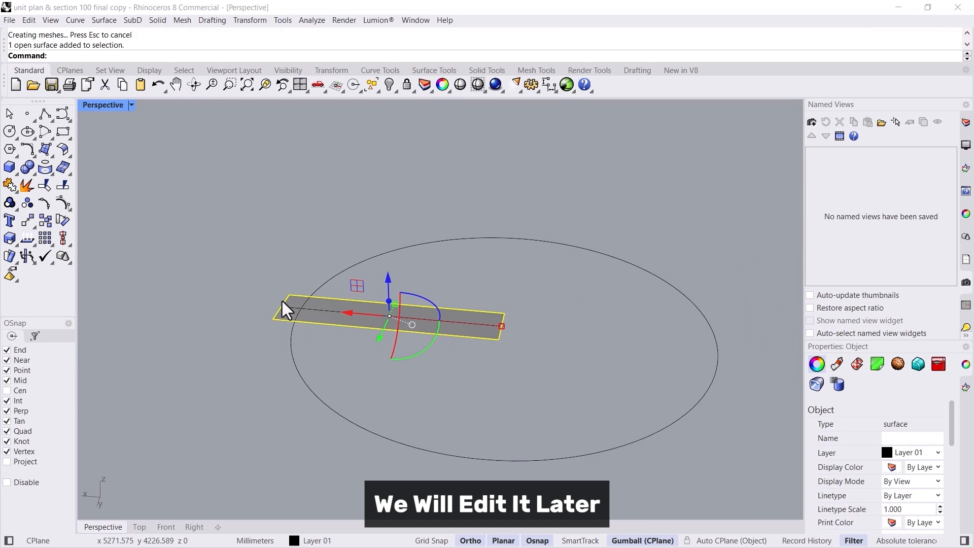
type("Block")
key("Return")
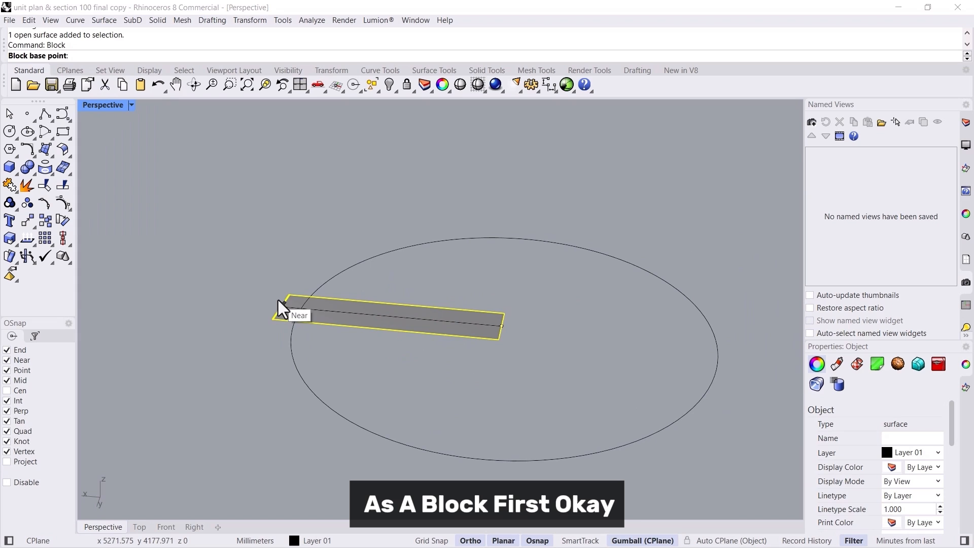
left_click(516, 323)
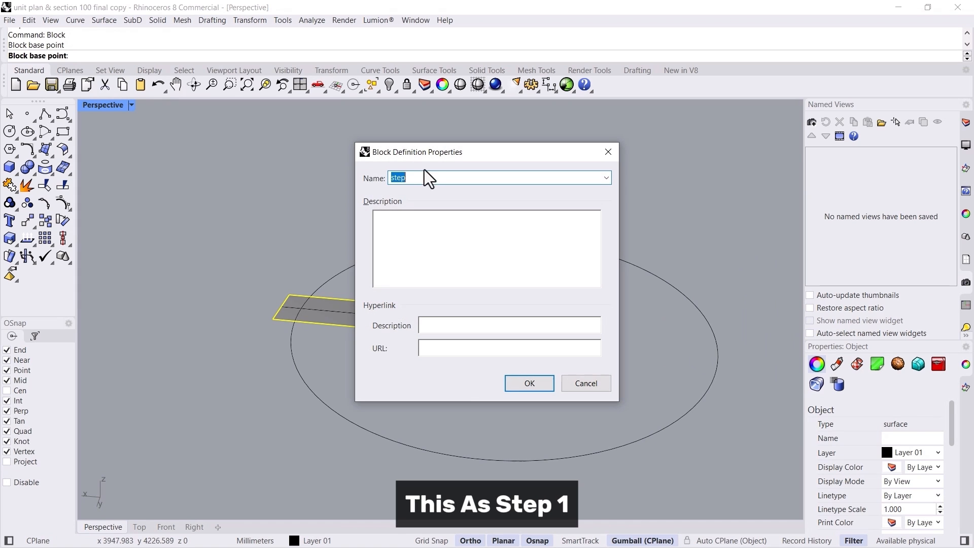
key("Return")
scroll(413, 314, "down", 3)
right_click_drag(413, 315, 469, 398)
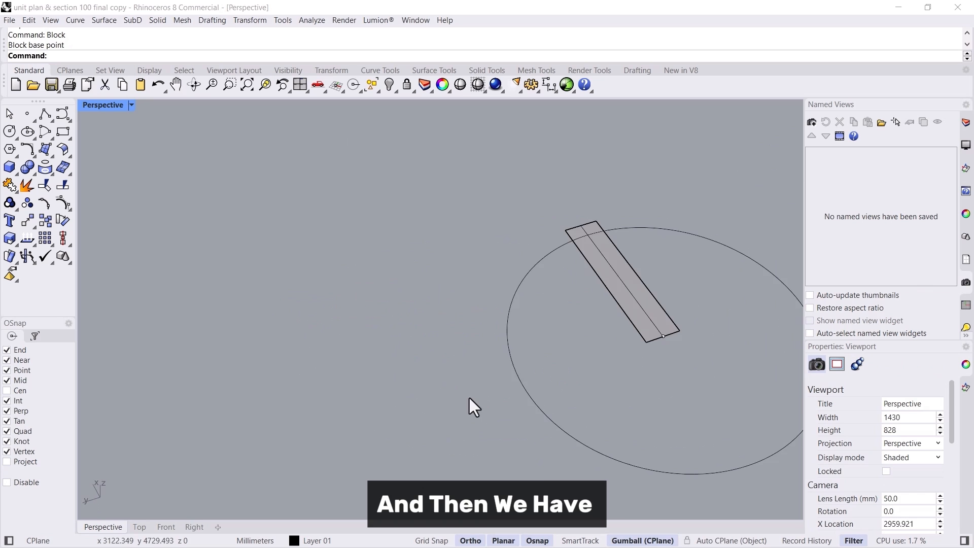
scroll(562, 343, "down", 3)
scroll(562, 342, "up", 3)
scroll(320, 378, "up", 2)
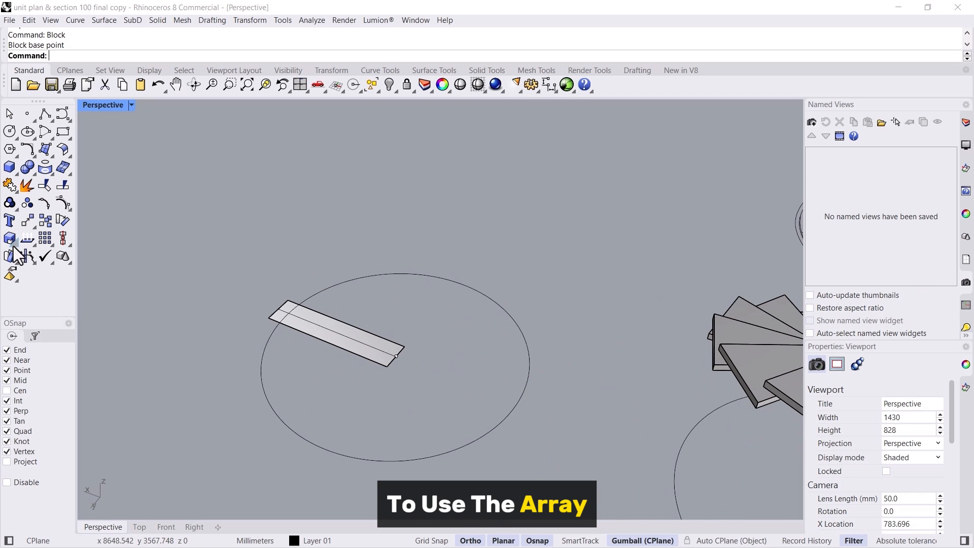
Start a polar array of the step block about the circle's centre with 12 items over 270 degrees
left_click(373, 357)
left_click(411, 376)
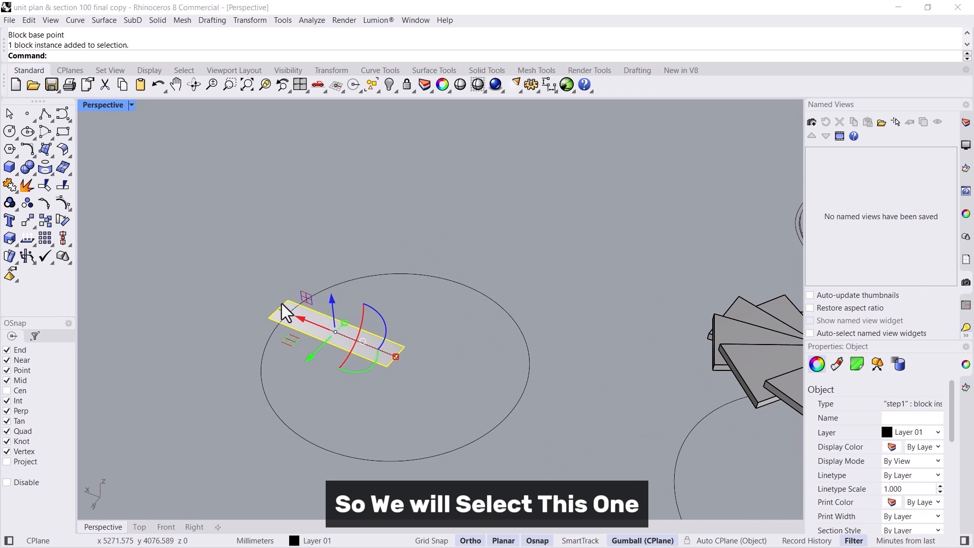
type("ArayLinear")
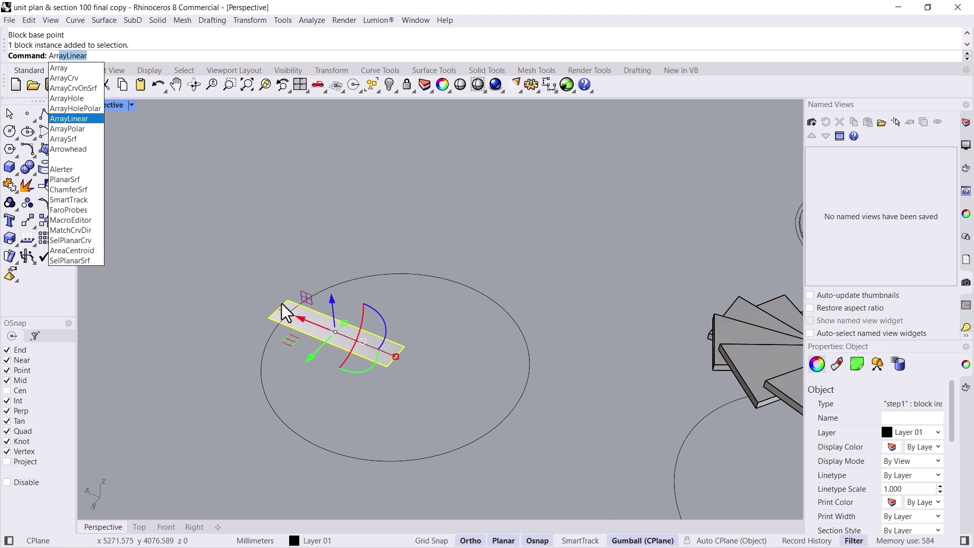
key("Down")
key("Return")
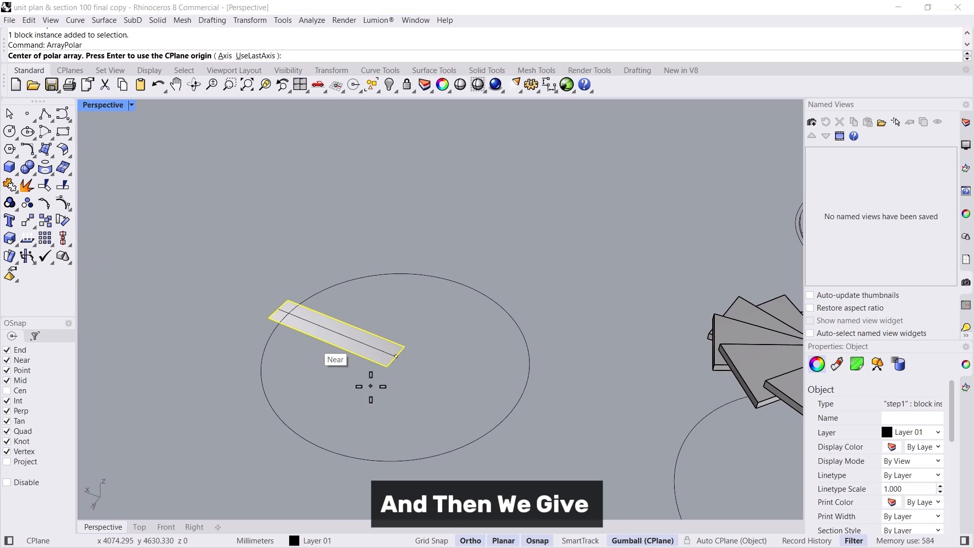
left_click(405, 364)
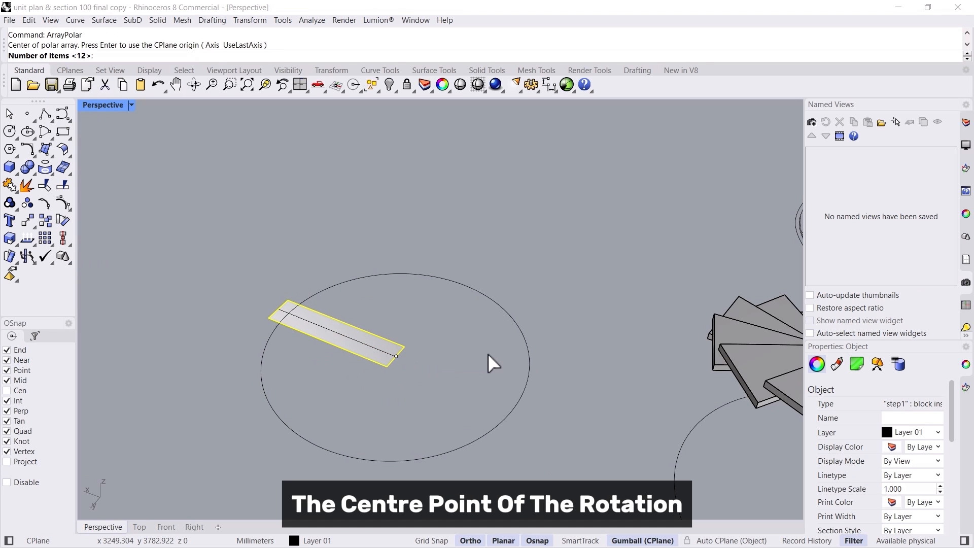
type("12")
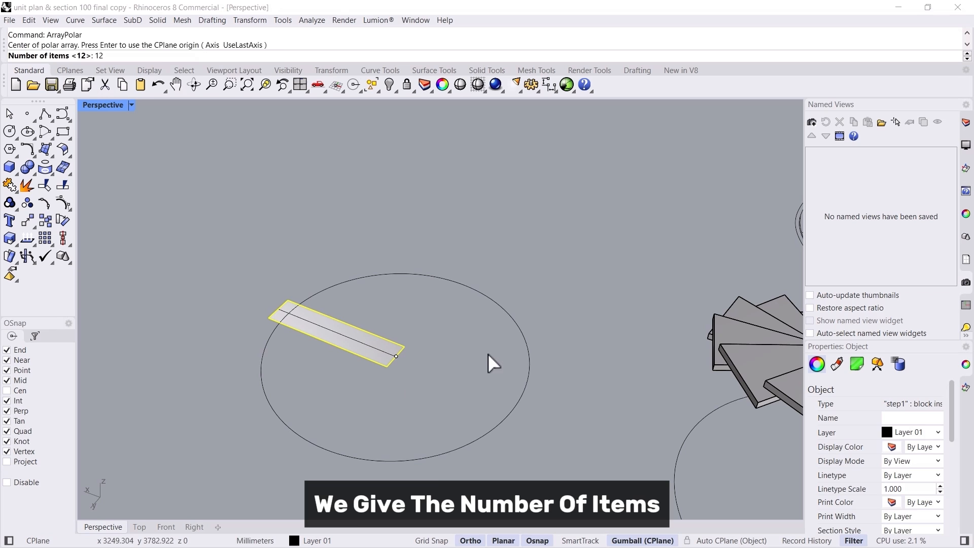
key("Return")
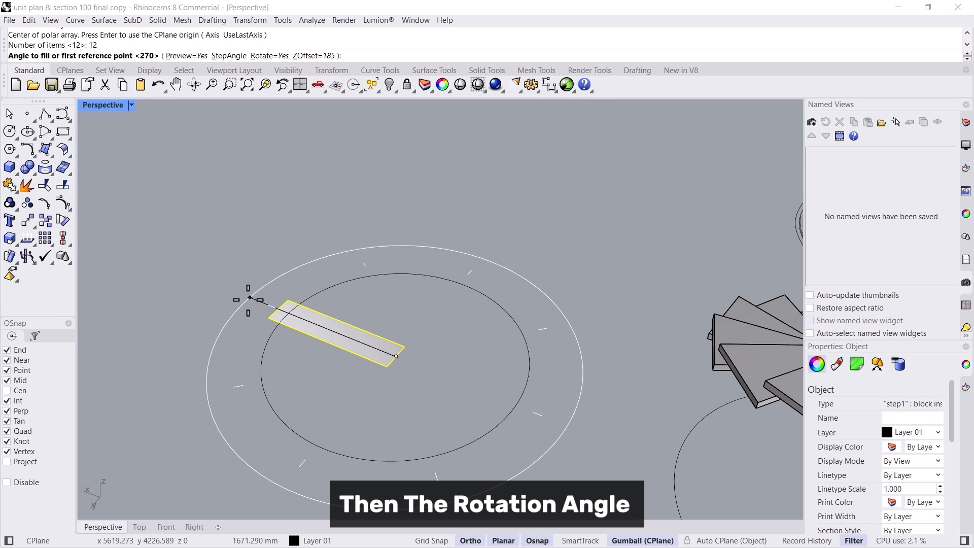
left_click(254, 298)
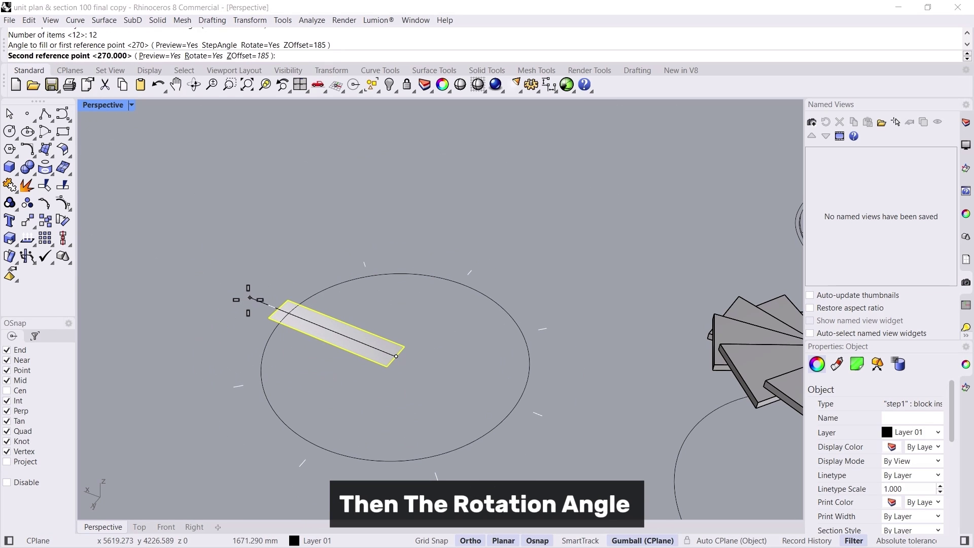
left_click(507, 226)
Set the array's Z offset to 190 mm per step and accept the twelve rising treads
right_click_drag(491, 223, 429, 119)
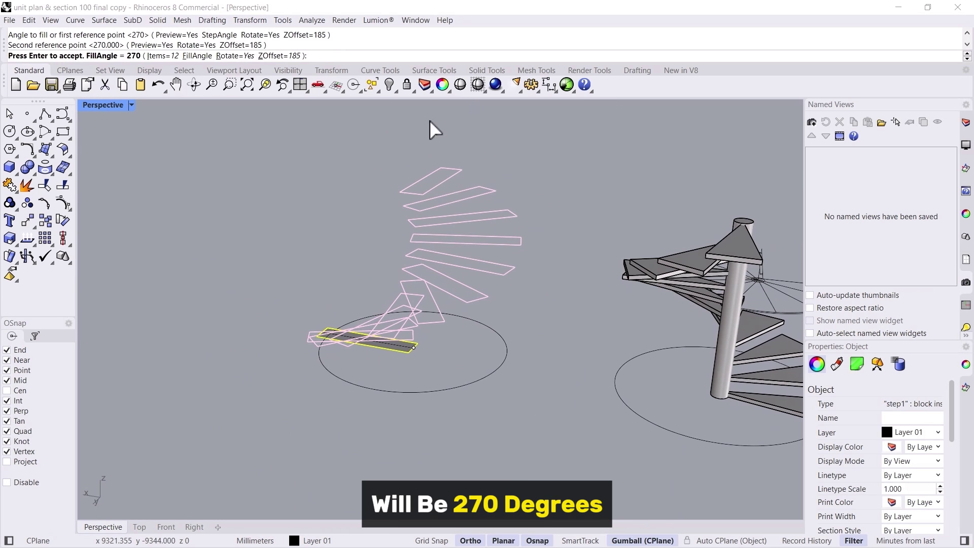
left_click(292, 56)
type("0")
key("Return")
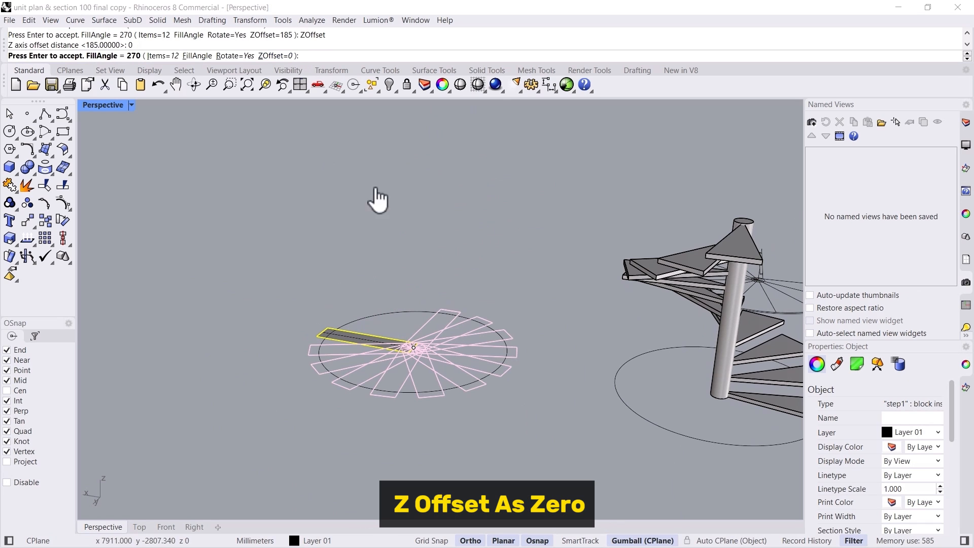
left_click(279, 56)
type("19")
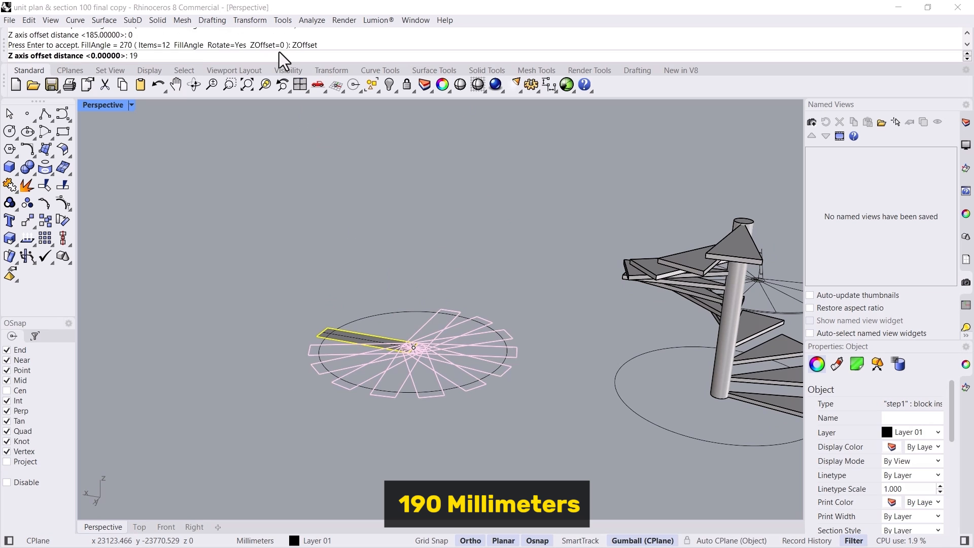
type("0")
key("Return")
mouse_move(376, 346)
right_mouse_down()
mouse_move(533, 344)
mouse_move(409, 424)
mouse_move(517, 375)
mouse_move(321, 404)
right_mouse_up()
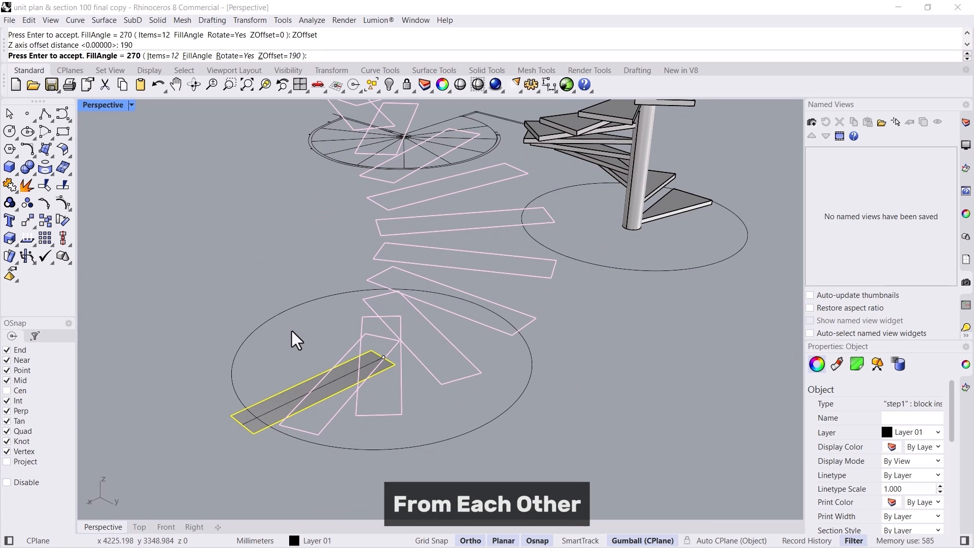
key("Return")
key("Escape")
mouse_move(273, 321)
right_mouse_down()
mouse_move(259, 383)
mouse_move(297, 315)
right_mouse_up()
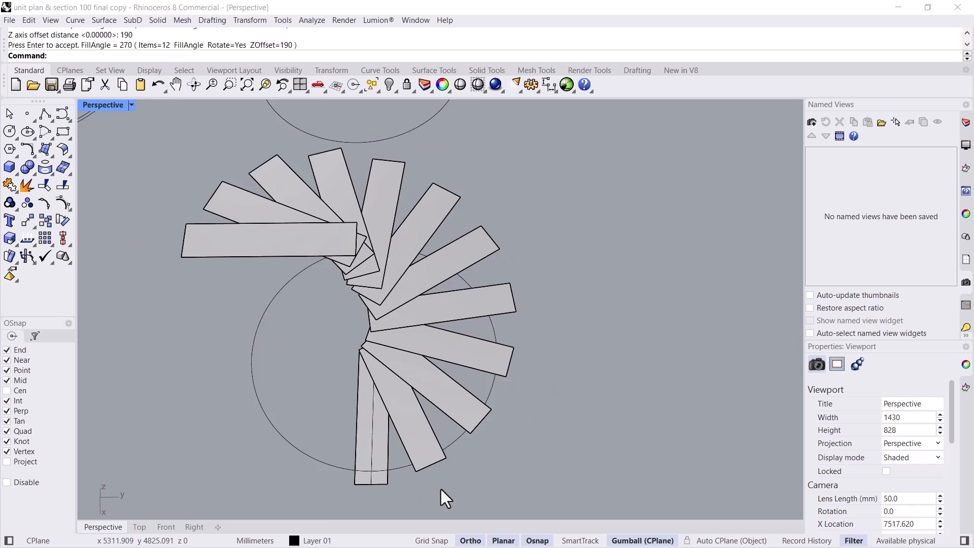
scroll(445, 457, "up", 3)
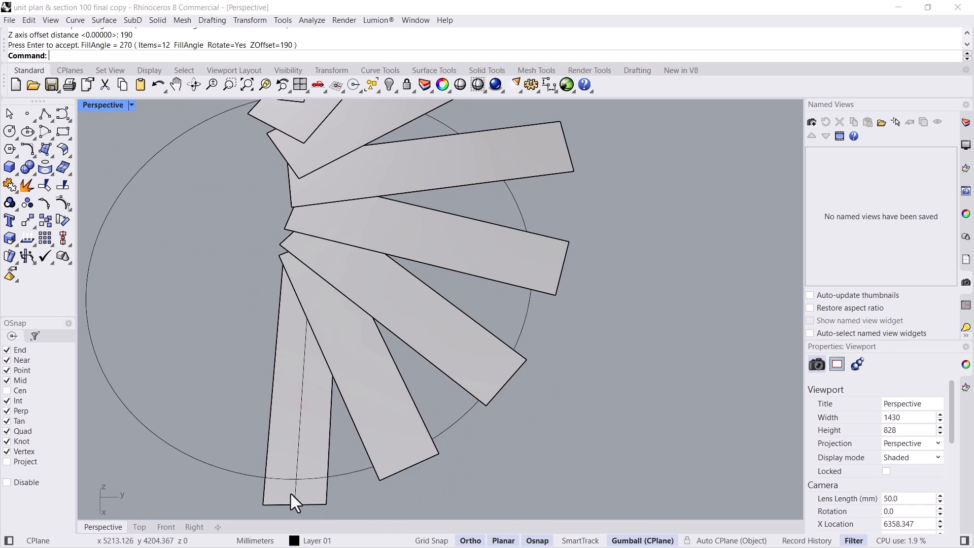
scroll(493, 410, "down", 3)
mouse_move(406, 359)
right_mouse_down()
mouse_move(500, 321)
mouse_move(402, 404)
right_mouse_up()
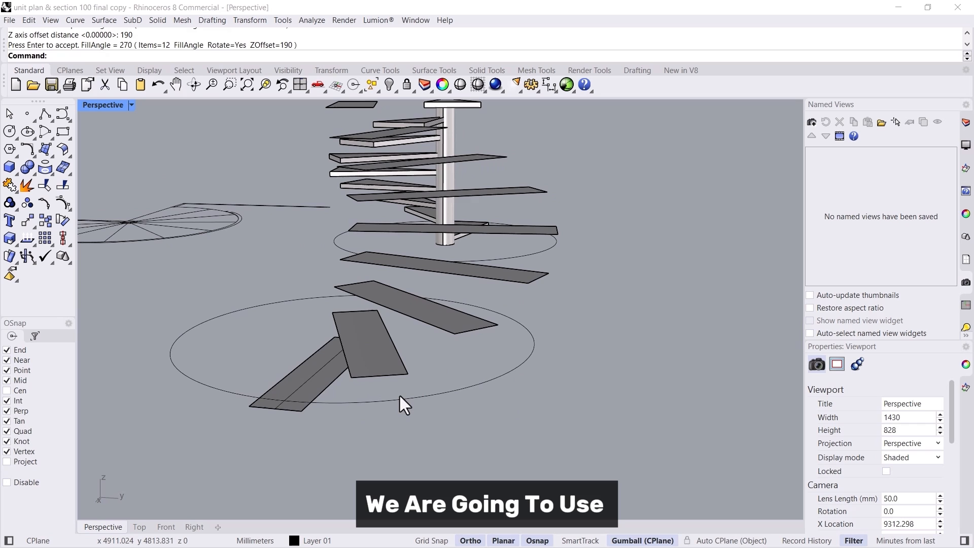
type("TweenCurves")
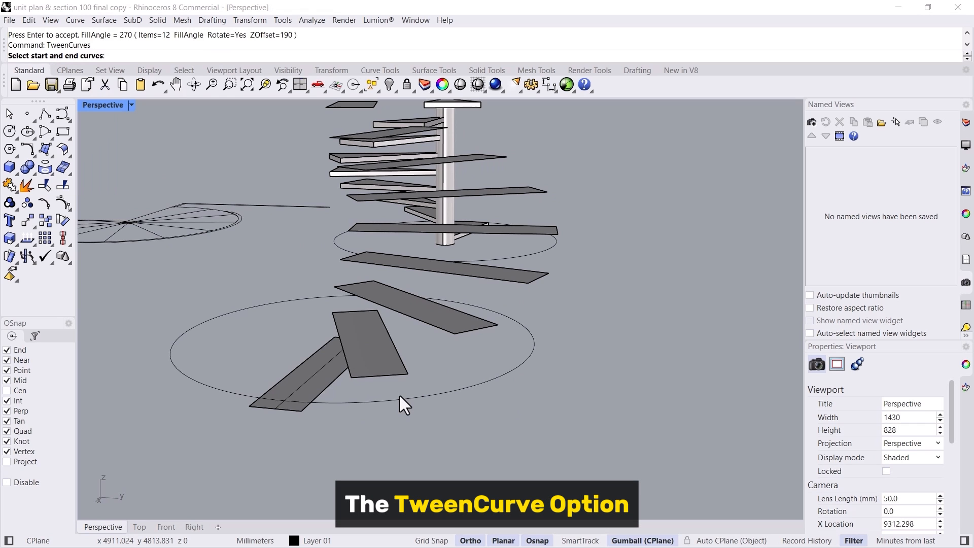
Create a tween curve between one side edge of the first tread and the next tread
key("Return")
left_click(399, 362)
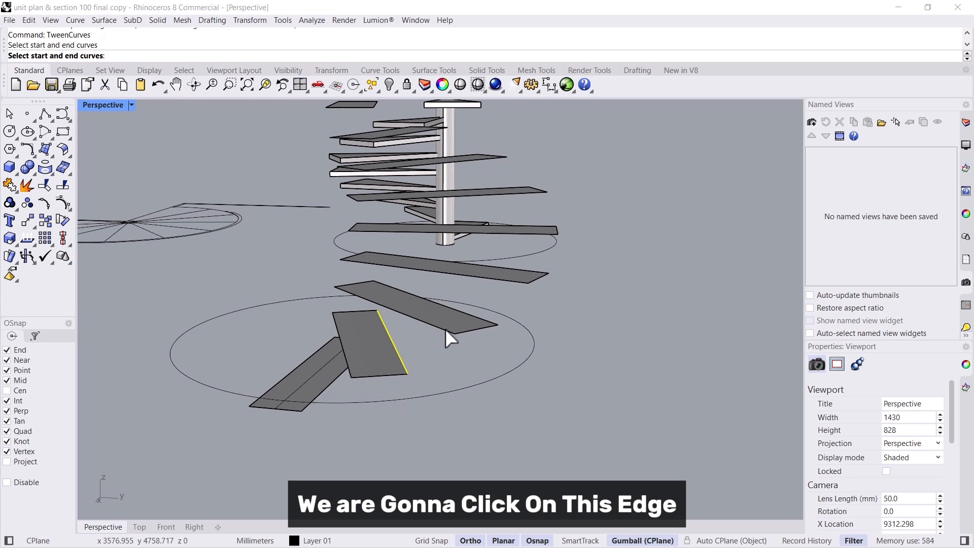
left_click(445, 329)
key("Return")
Create a second tween curve between the other side edges of the two treads
right_click_drag(420, 358, 363, 412)
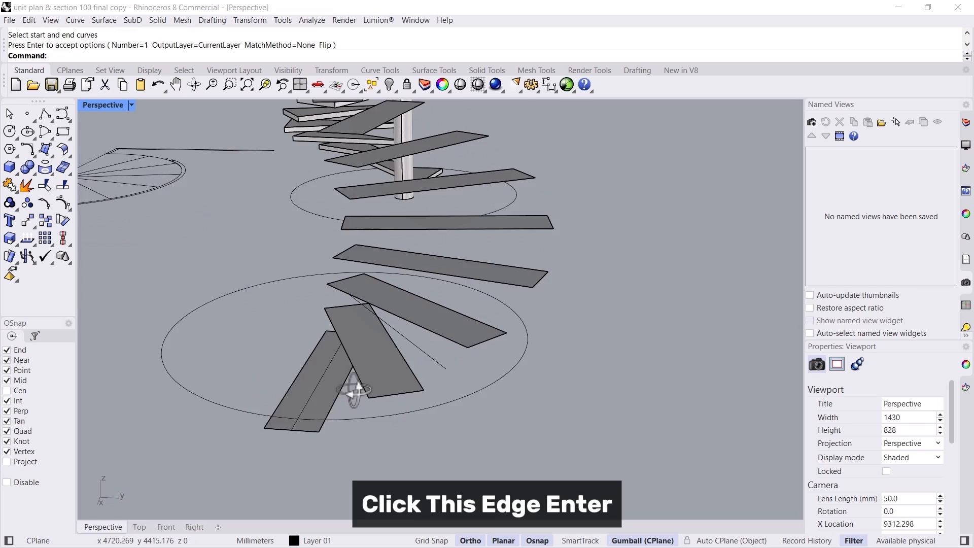
key("Return")
left_click(359, 427)
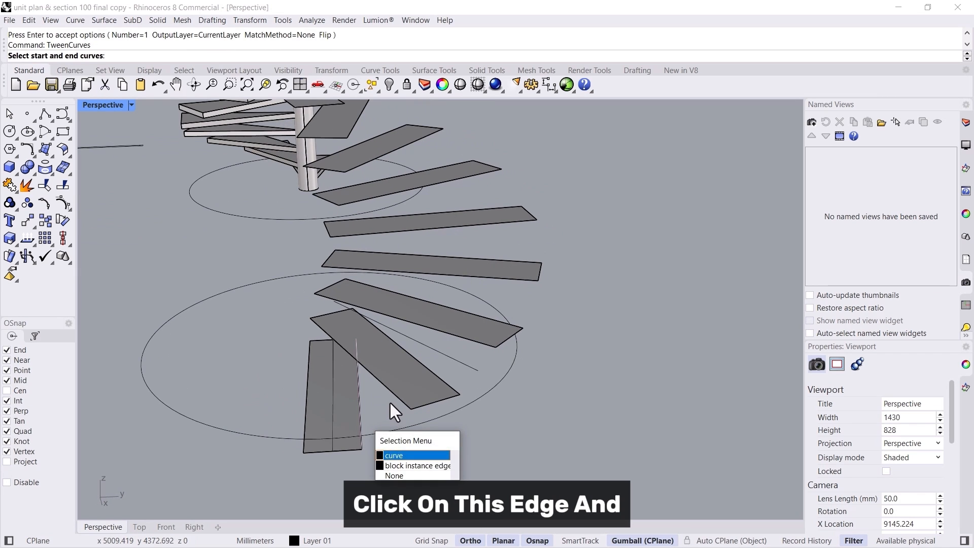
left_click(394, 455)
left_click(403, 406)
key("Return")
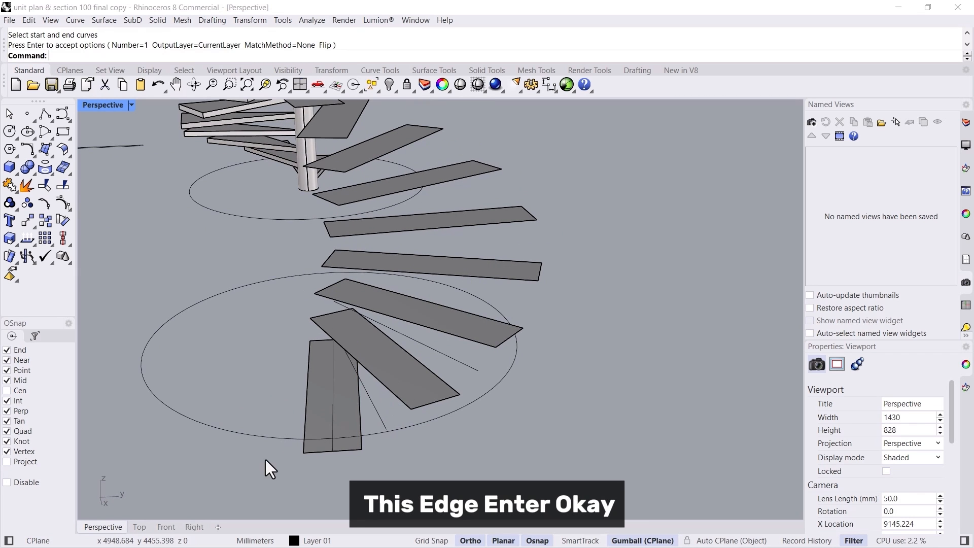
Add both tween guide lines to the step block and flatten them to the tread's level with SetPt
double_click(415, 378)
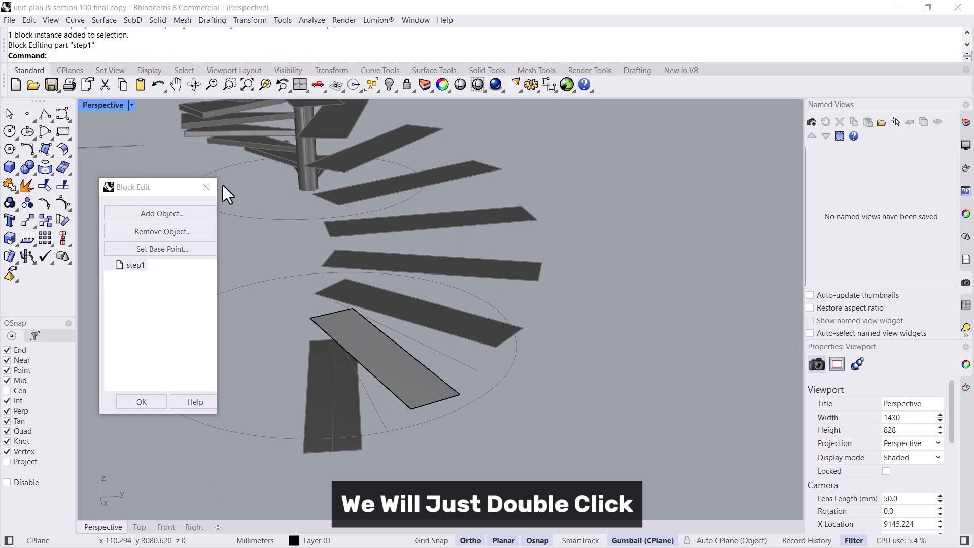
left_click(161, 213)
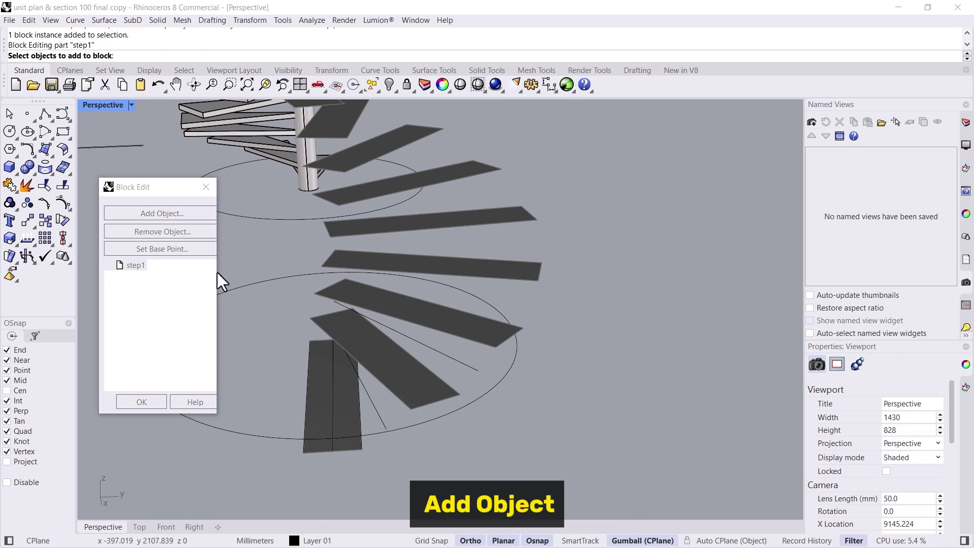
key("Return")
left_click(467, 367)
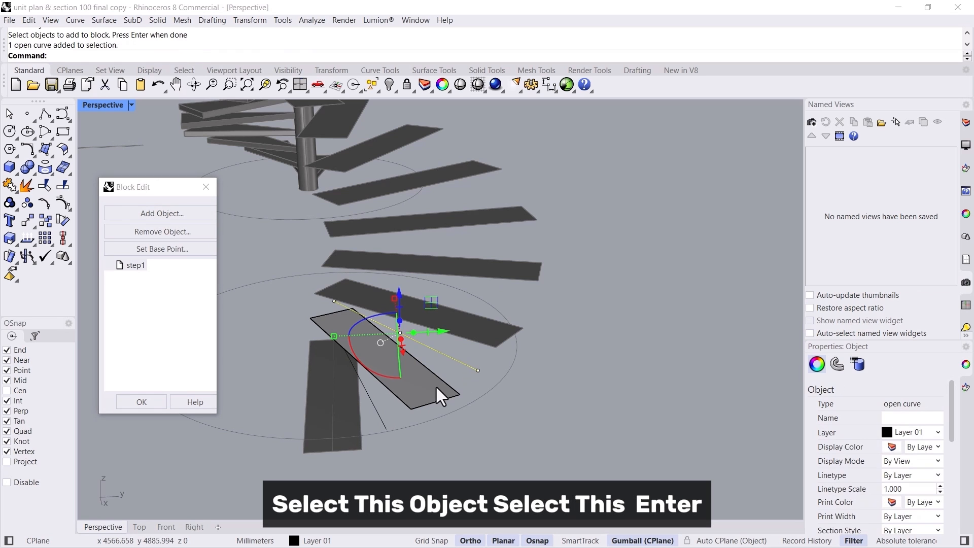
left_click(381, 420)
type("Section")
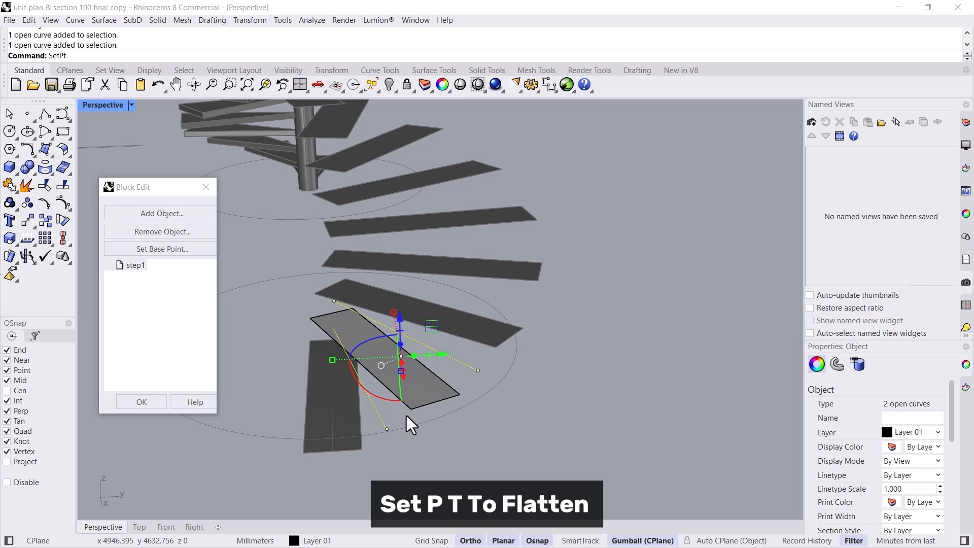
key("Return")
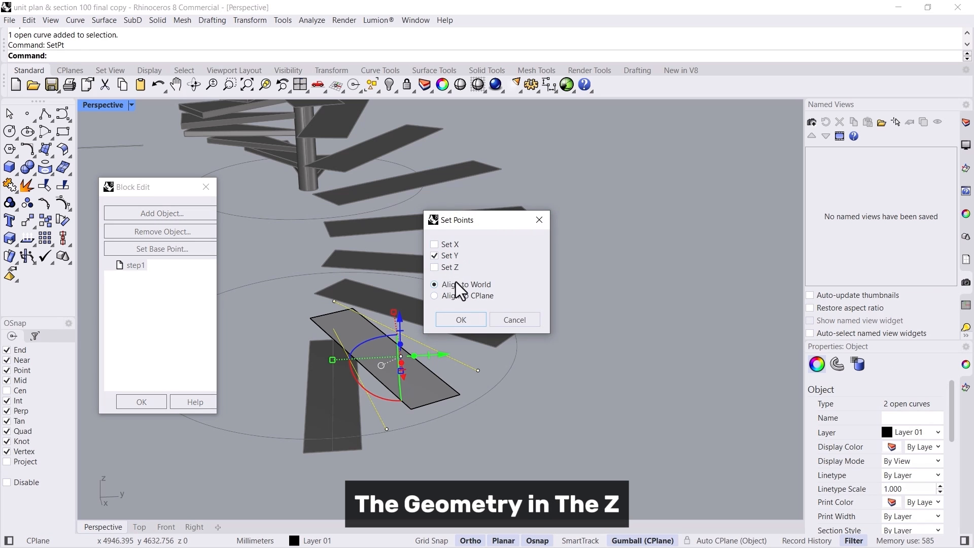
left_click(458, 320)
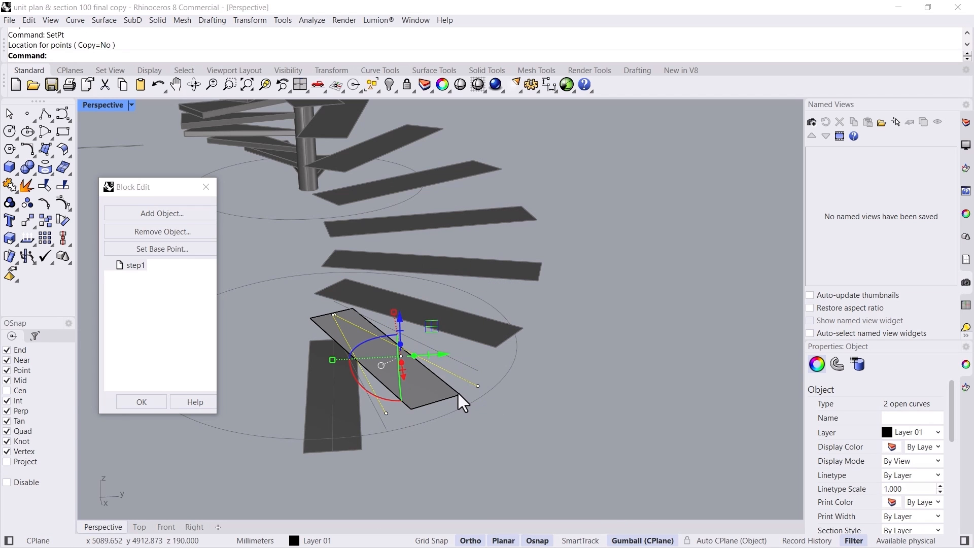
left_click(484, 55)
type("Loft")
Loft the two guide lines into a tapered surface and add it to the block
key("Return")
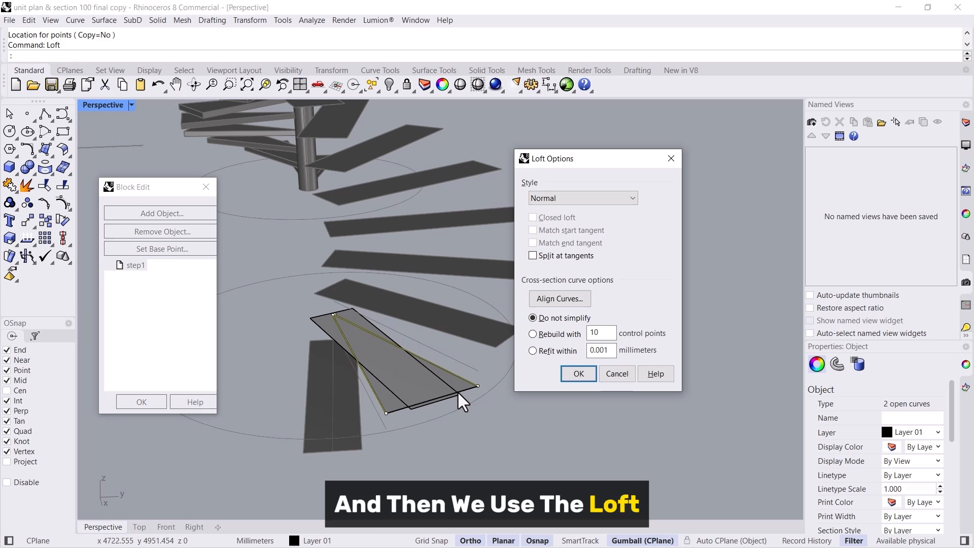
key("Return")
scroll(383, 389, "up", 4)
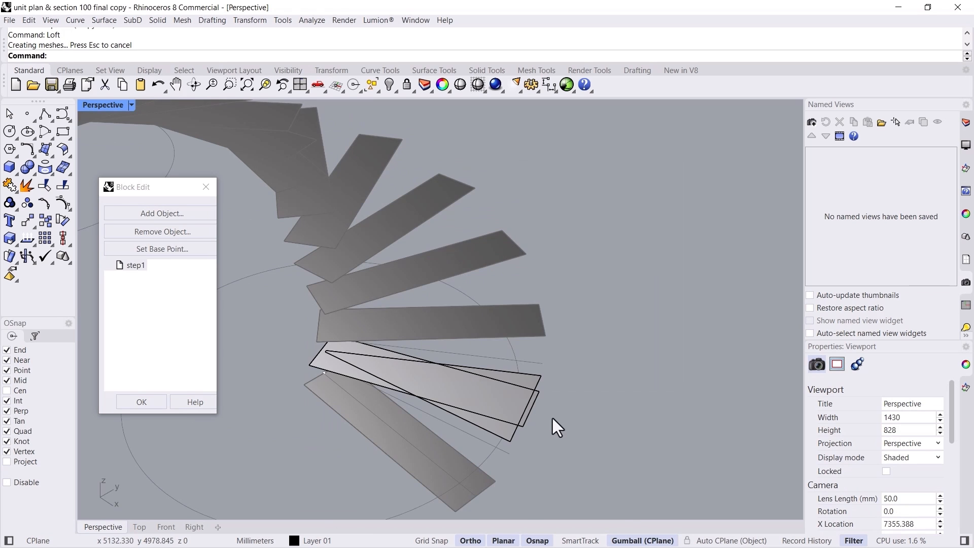
scroll(532, 417, "up", 3)
left_click(162, 214)
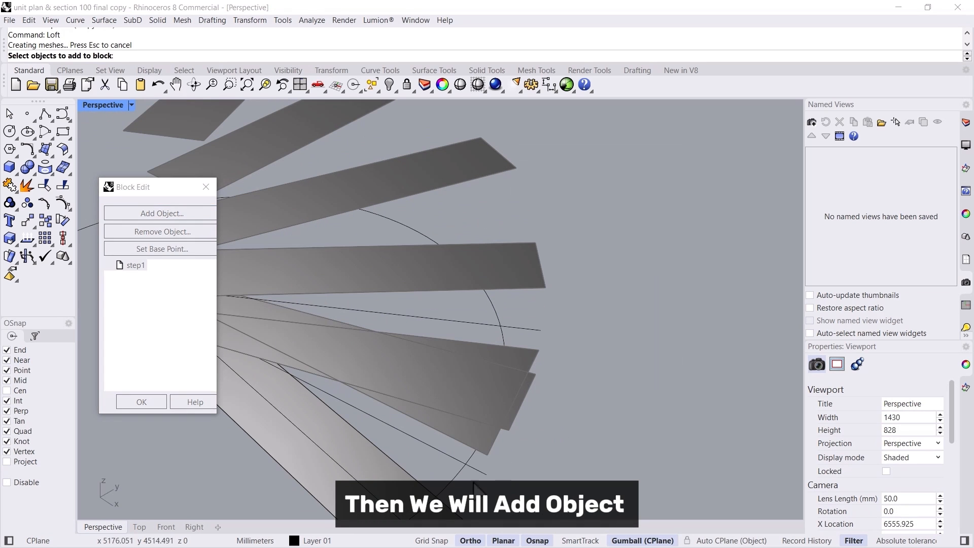
left_click(476, 423)
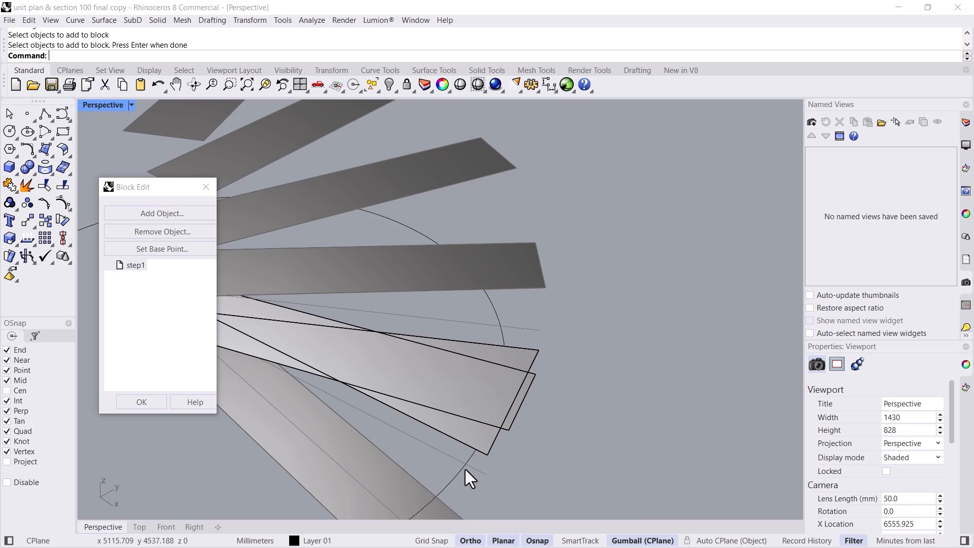
key("Return")
left_click(489, 449)
type("trim")
Trim the lofted surface to the outer circle and delete the cut-off piece and leftover guide lines
key("Return")
left_click(521, 406)
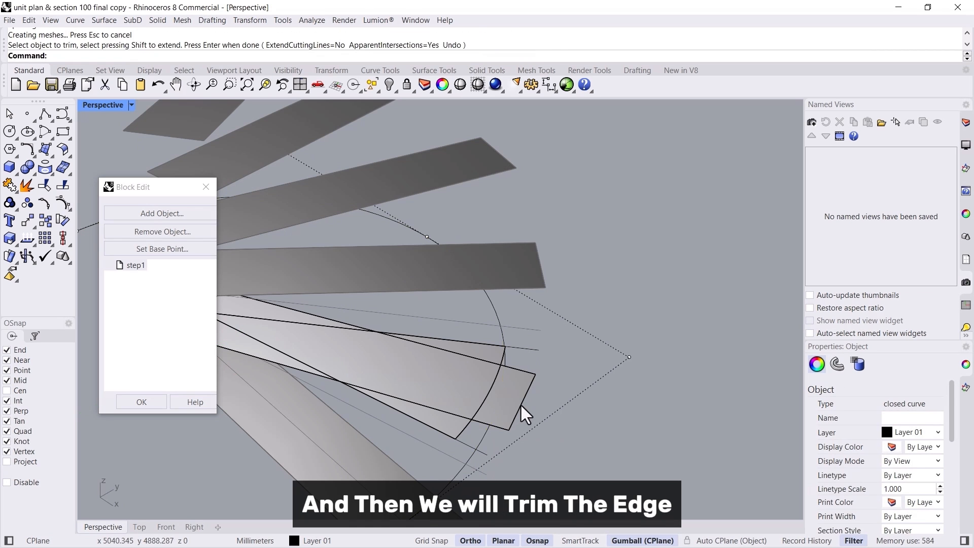
key("Return")
scroll(521, 400, "down", 3)
key("Delete")
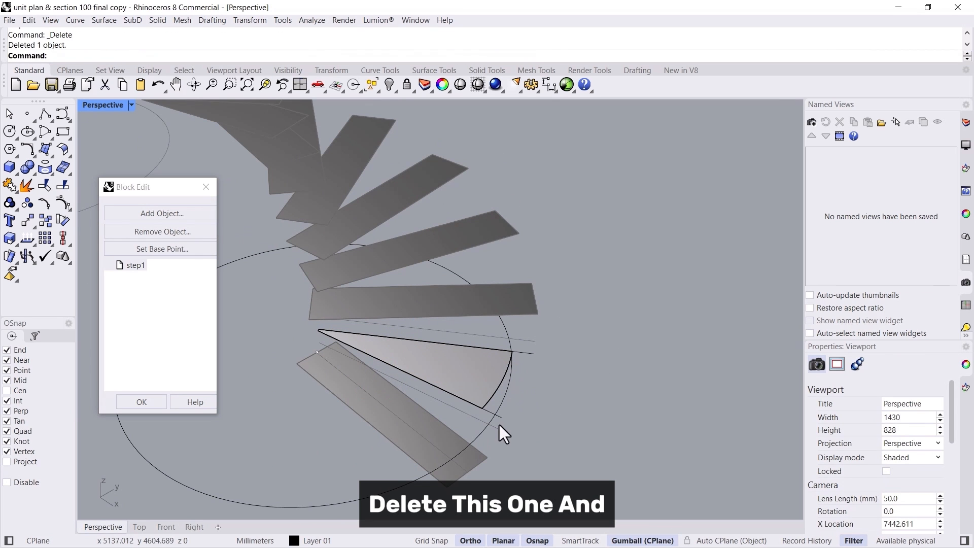
left_click(499, 425)
left_click(529, 355, "shift")
key("Delete")
left_click(482, 365)
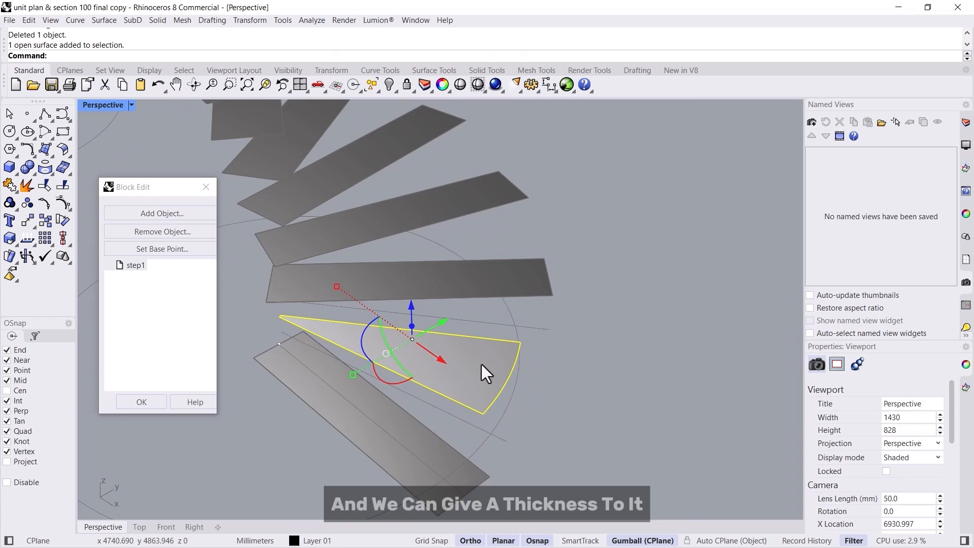
Extrude the tread surface 50 mm down into a solid wedge and close Block Edit so all treads update
right_click_drag(481, 365, 503, 388)
left_click(396, 289)
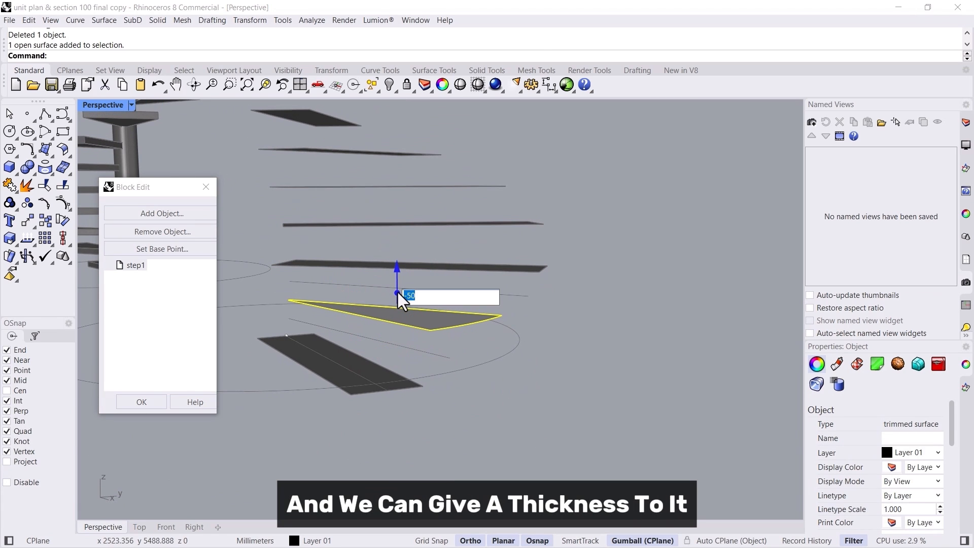
type("-50")
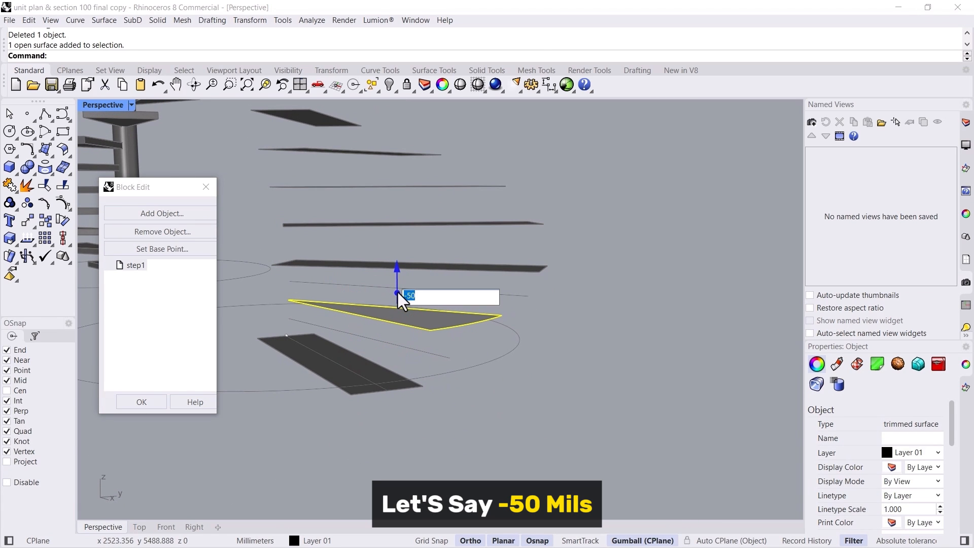
key("Return")
left_click(166, 427)
left_click(141, 402)
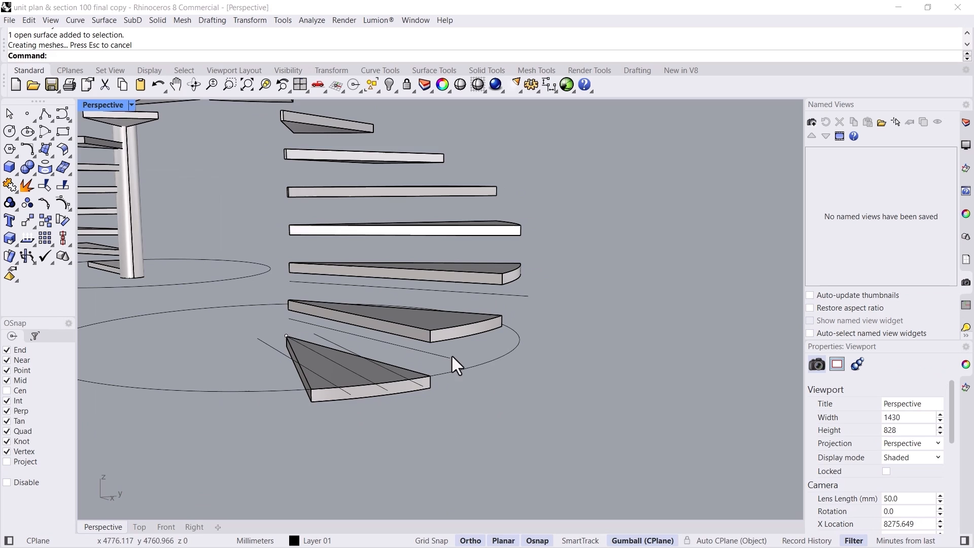
right_click_drag(452, 356, 464, 289)
scroll(404, 302, "down", 4)
right_click_drag(404, 302, 459, 340)
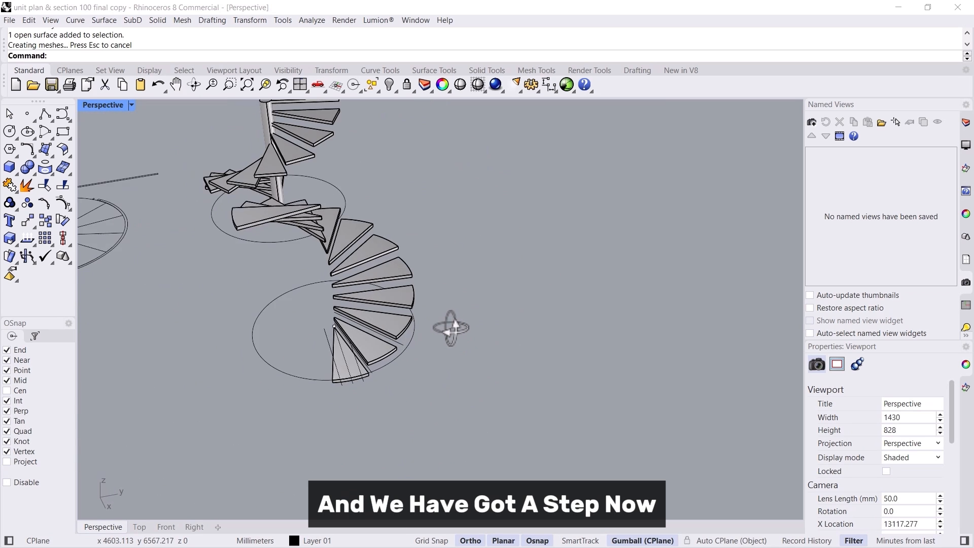
right_click_drag(393, 387, 358, 346)
scroll(374, 370, "up", 4)
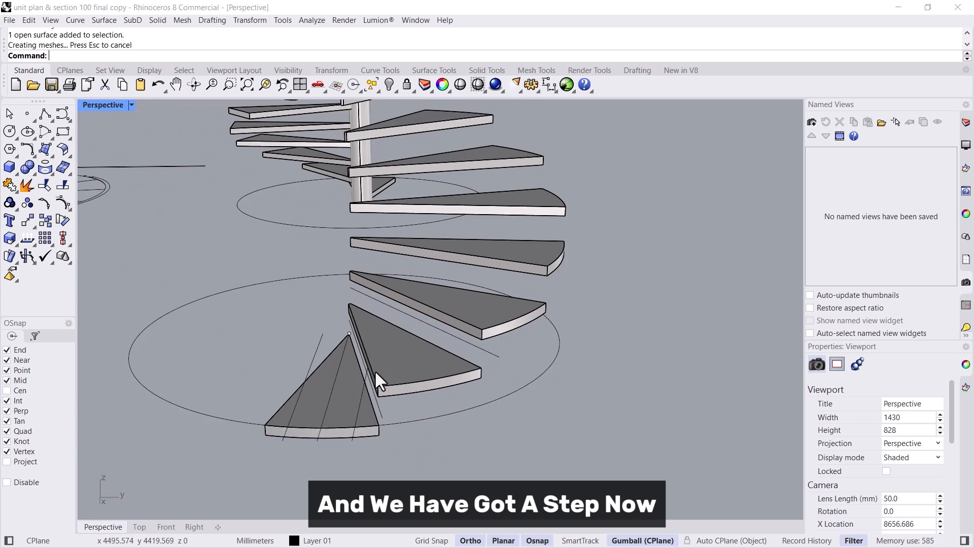
scroll(430, 379, "up", 4)
scroll(442, 391, "up", 3)
scroll(442, 411, "up", 4)
mouse_move(439, 418)
right_mouse_down()
mouse_move(399, 396)
mouse_move(419, 388)
right_mouse_up()
Reopen the step block and select the tread's front strip for ExtrudeSrf
left_click(414, 319)
double_click(415, 319)
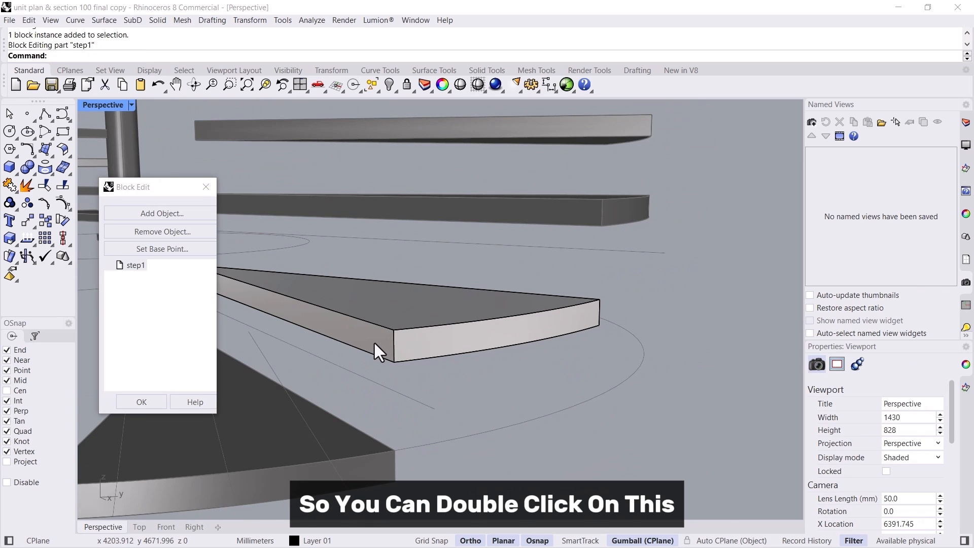
type("Exttr")
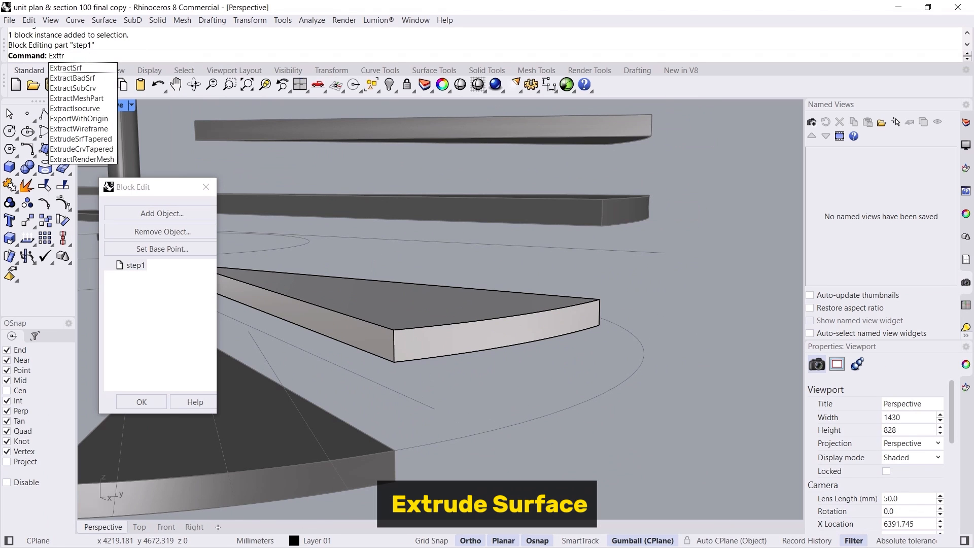
type("udeCrv")
key("Return")
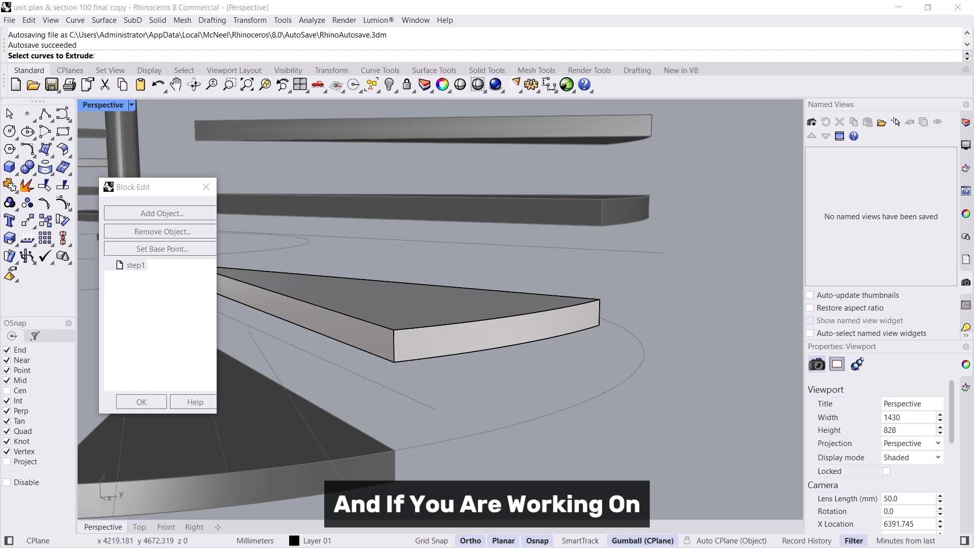
type("t")
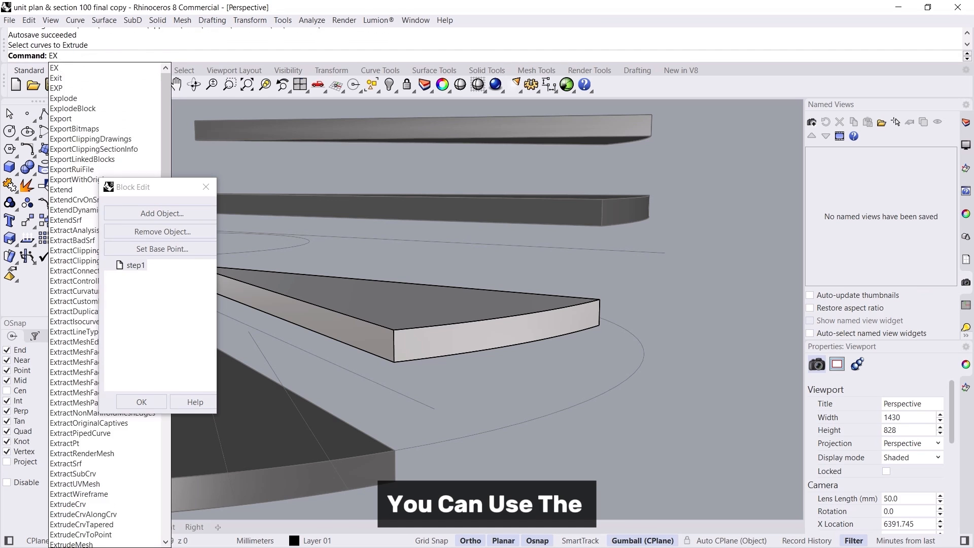
type("rude")
key("Down")
key("Down")
key("Down")
key("Down")
key("Return")
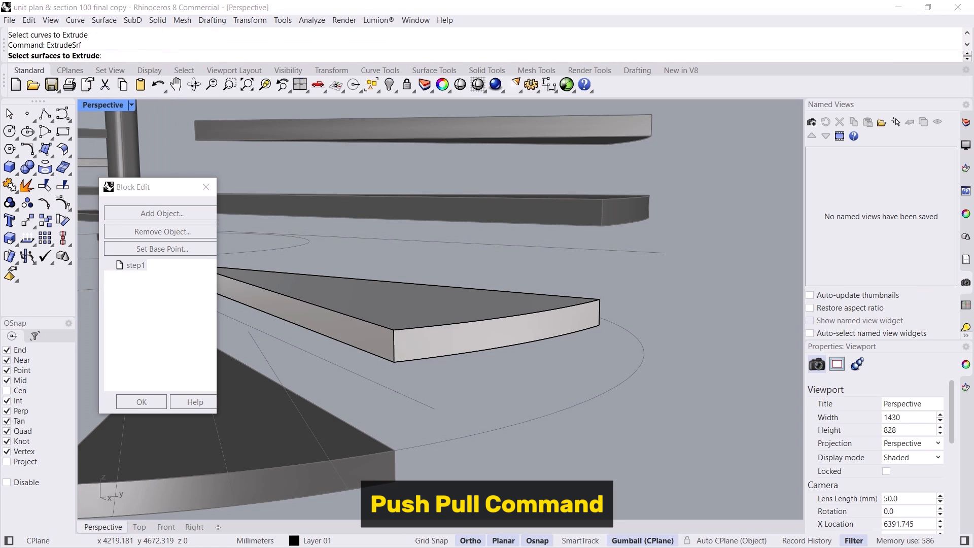
left_click(351, 348)
key("Return")
Extrude the front strip 30 mm to form the nosing
right_click_drag(425, 395, 358, 388)
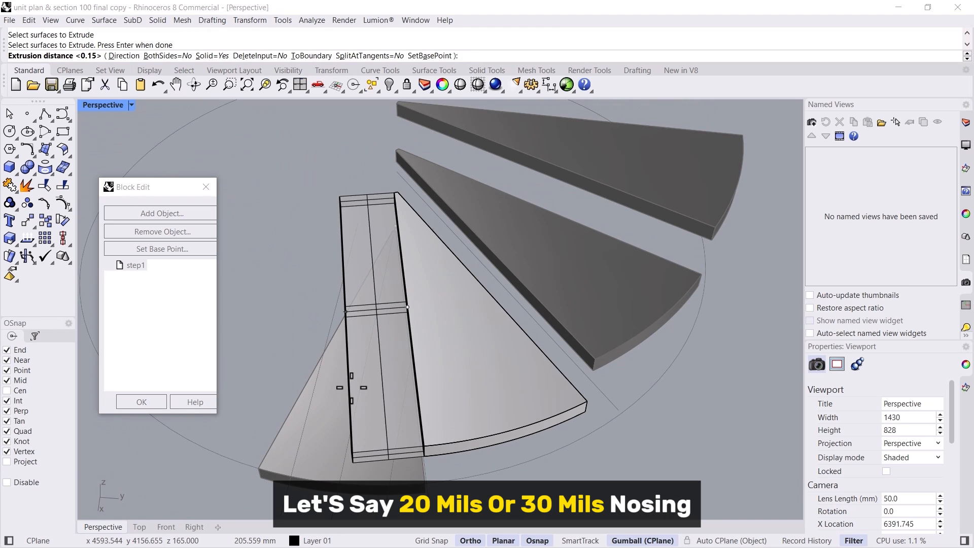
type("20")
key("BackSpace")
key("BackSpace")
type("30")
key("Return")
mouse_move(351, 388)
right_mouse_down()
mouse_move(433, 361)
mouse_move(464, 335)
mouse_move(410, 329)
right_mouse_up()
Extrude the tread's lower front edge down to the step below as a kickboard surface
key("Return")
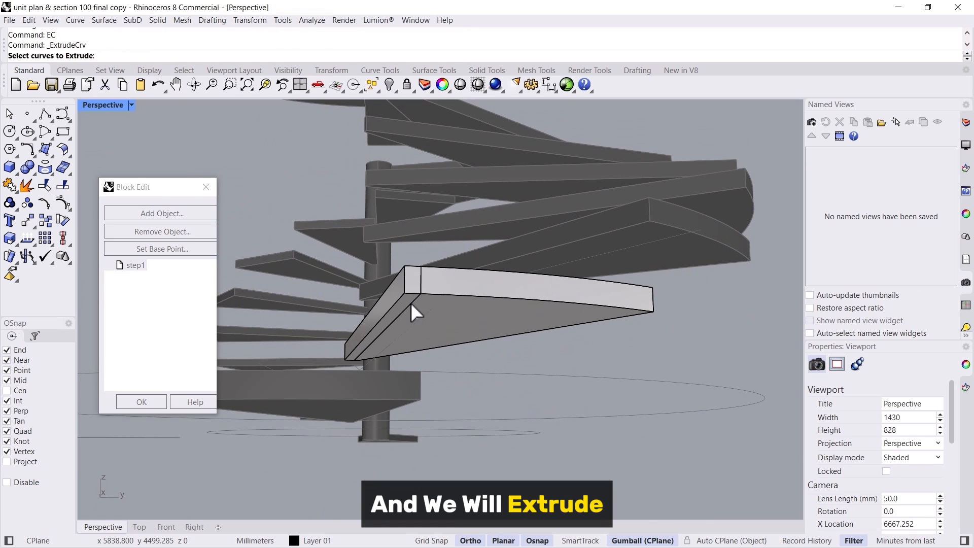
left_click(410, 302)
left_click(457, 314)
key("Return")
left_click(421, 388)
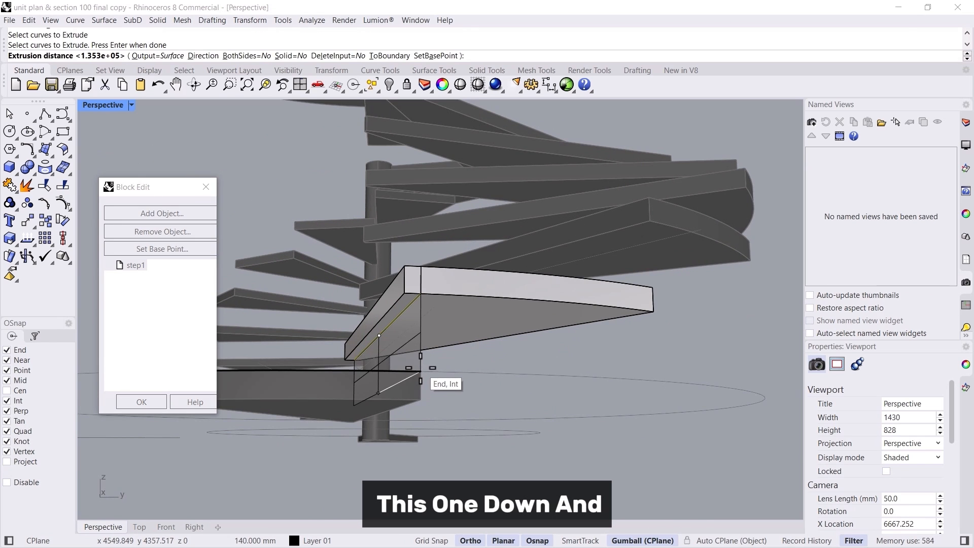
type("ES")
Thicken the kickboard surface 100 mm and delete the leftover surface
key("Return")
left_click(417, 349)
key("Return")
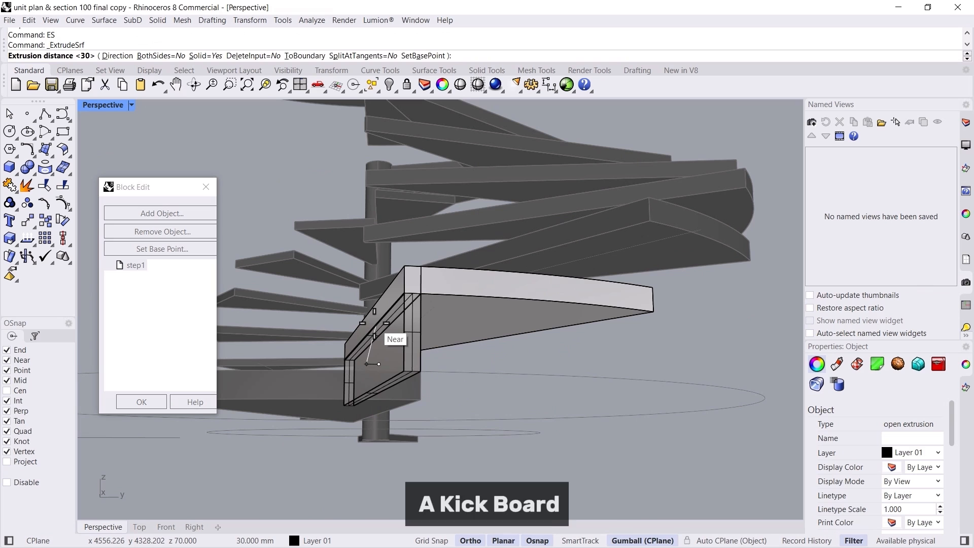
type("100")
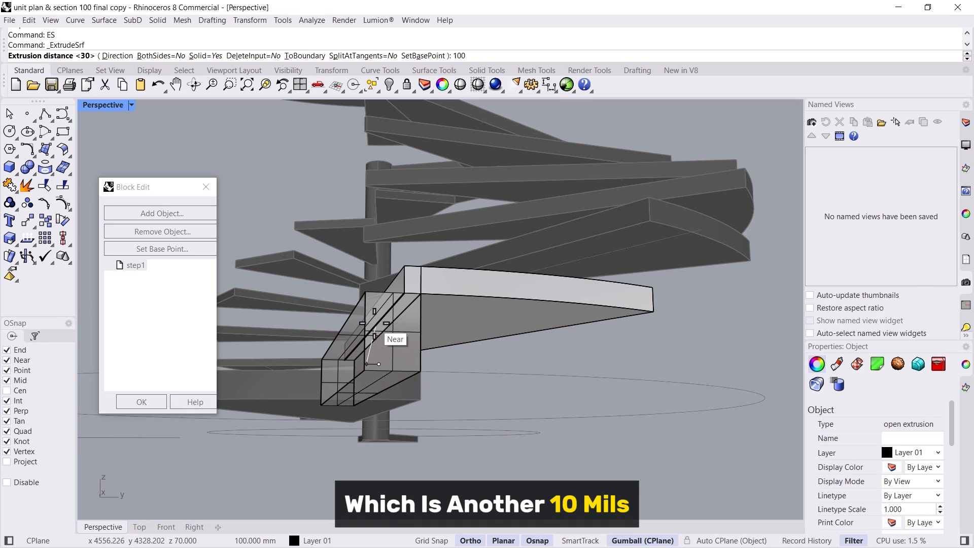
key("Return")
right_click(370, 338)
key("Delete")
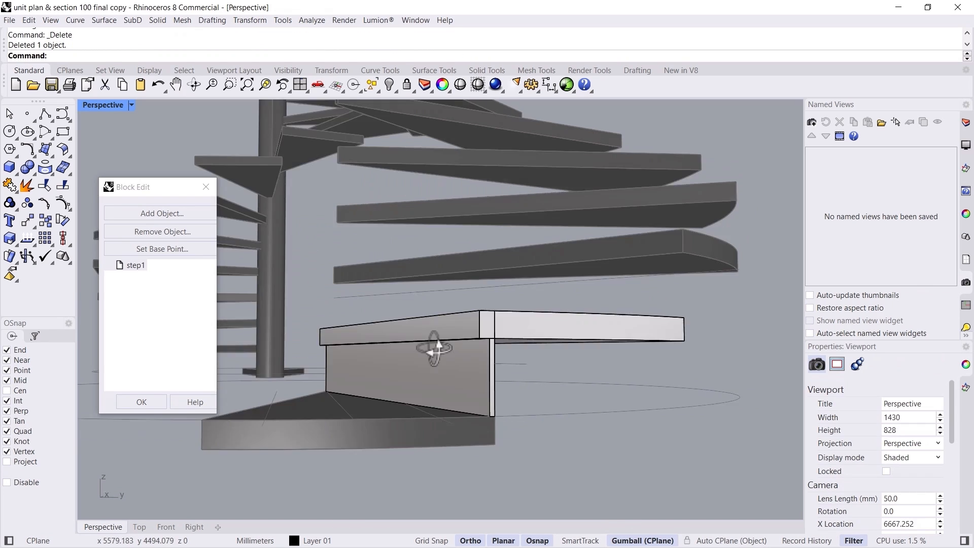
Boolean-union the tread and kickboard into one solid and merge its coplanar faces
right_click_drag(427, 342, 470, 342)
scroll(470, 336, "up", 3)
left_click(380, 354)
left_click(483, 315, "shift")
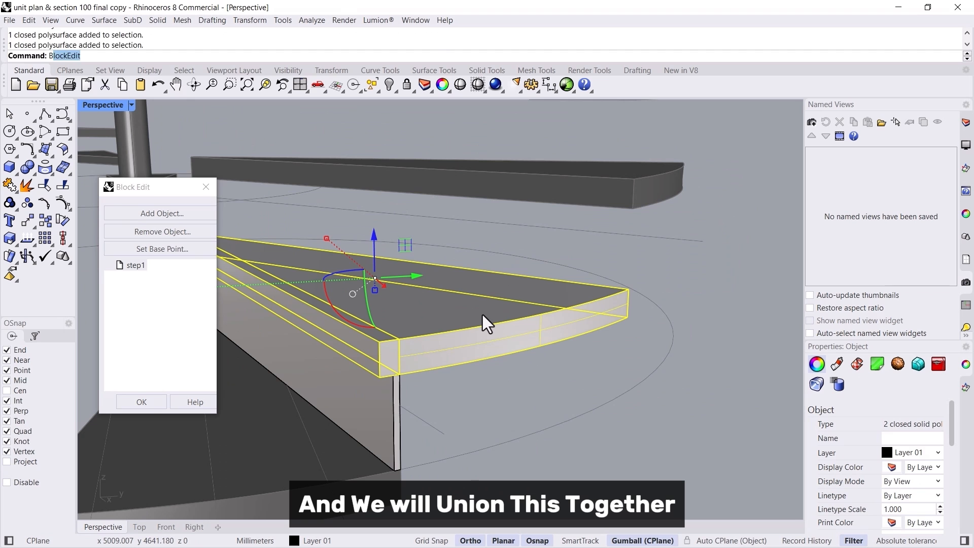
type("BooleanUnion")
key("Return")
type("ergeAllFaces")
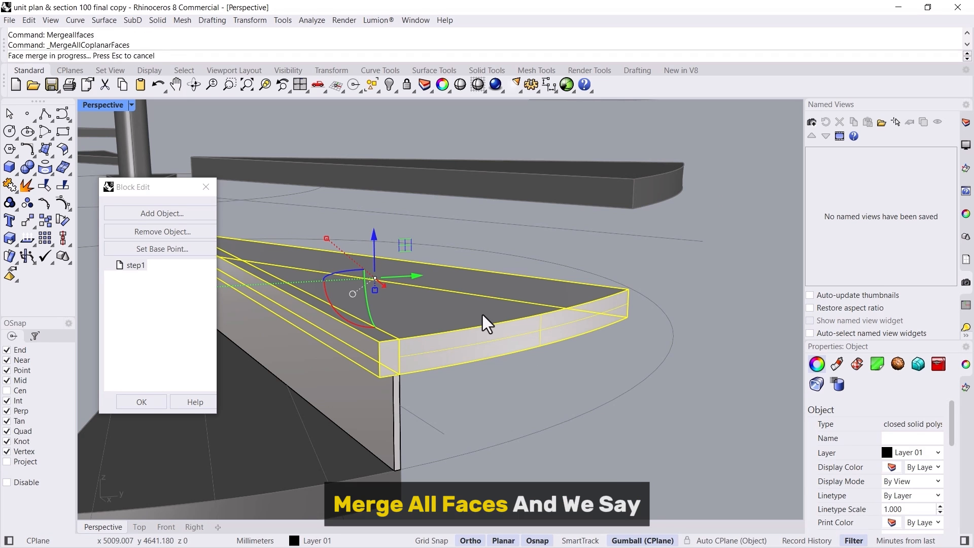
key("Return")
key("Escape")
scroll(472, 317, "down", 3)
Close Block Edit so every tread updates, then start and cancel a Helix
left_click(141, 401)
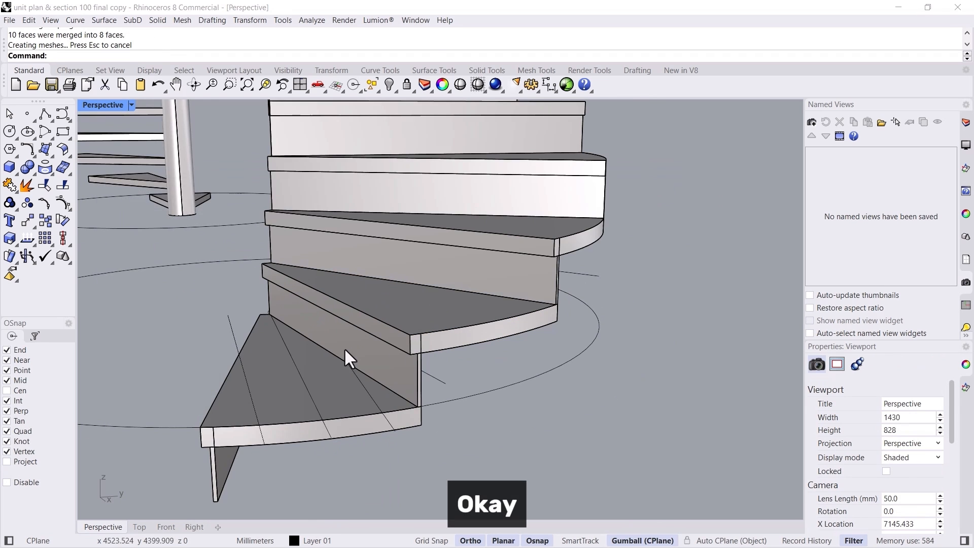
scroll(343, 347, "down", 4)
scroll(465, 377, "down", 3)
mouse_move(342, 388)
right_mouse_down()
mouse_move(369, 320)
mouse_move(443, 378)
right_mouse_up()
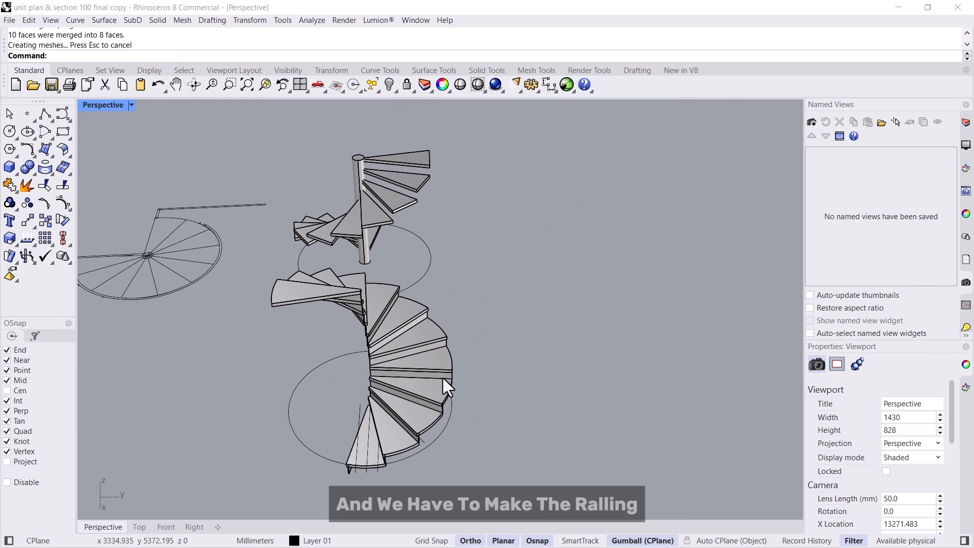
scroll(361, 462, "up", 3)
scroll(377, 441, "up", 2)
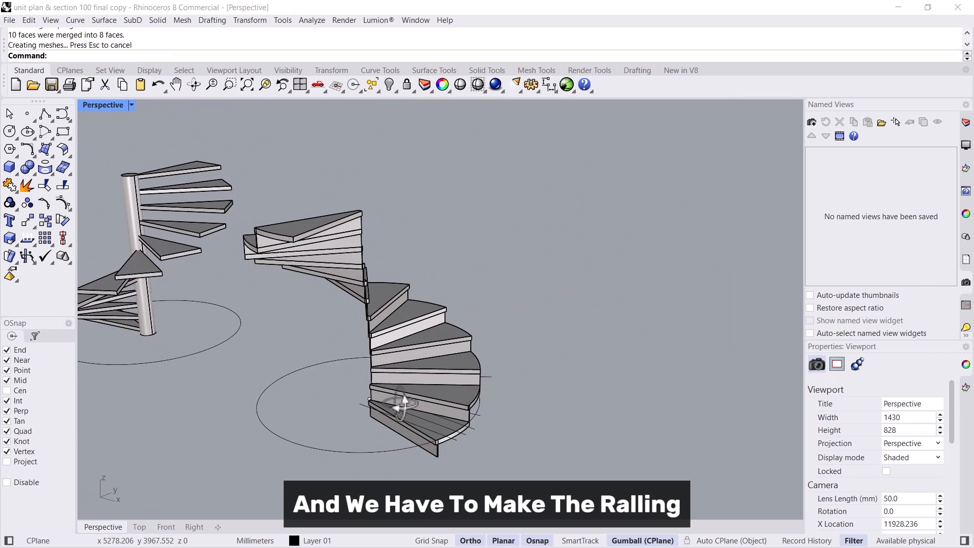
mouse_move(404, 407)
right_mouse_down()
mouse_move(369, 452)
mouse_move(472, 415)
right_mouse_up()
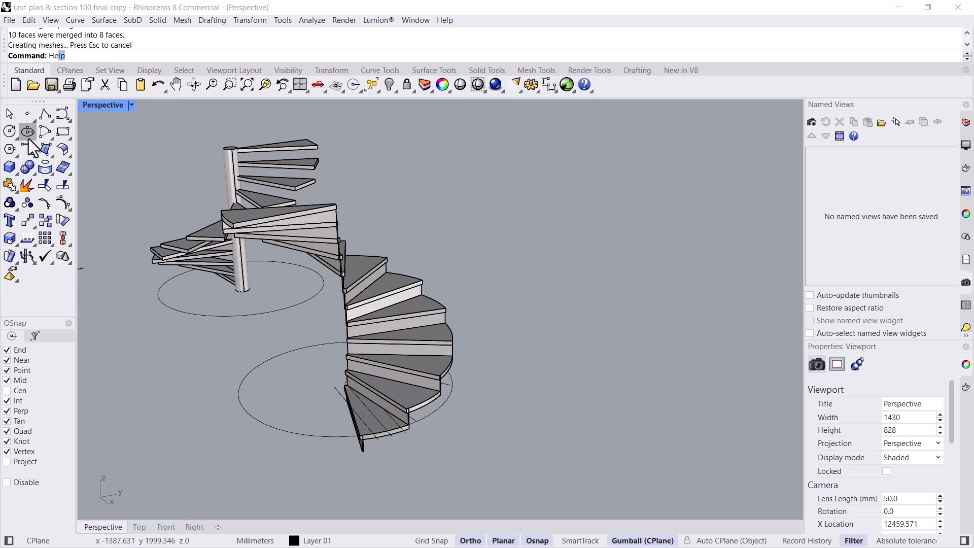
type("Helix")
key("Return")
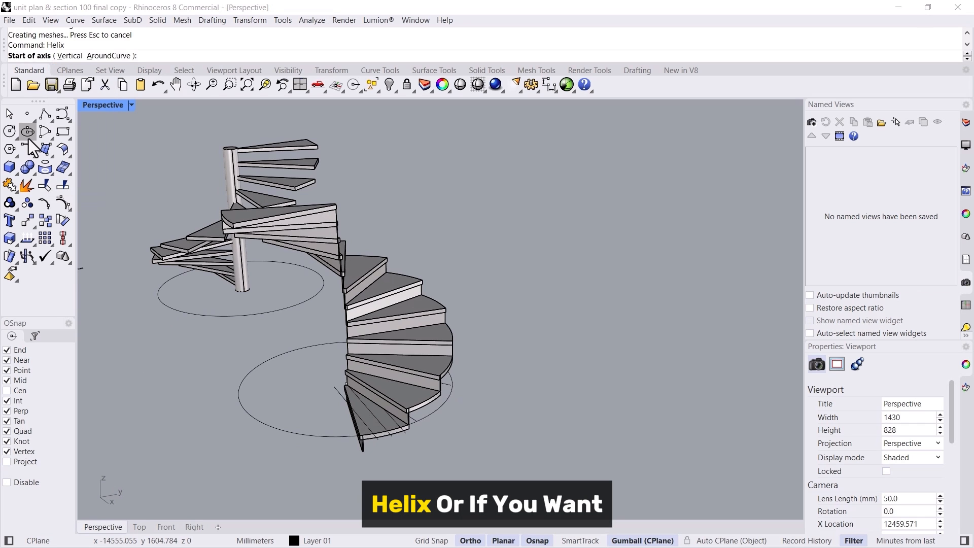
key("Escape")
Draw an interpolated handrail curve through the outer corners of successive treads
left_click(67, 119)
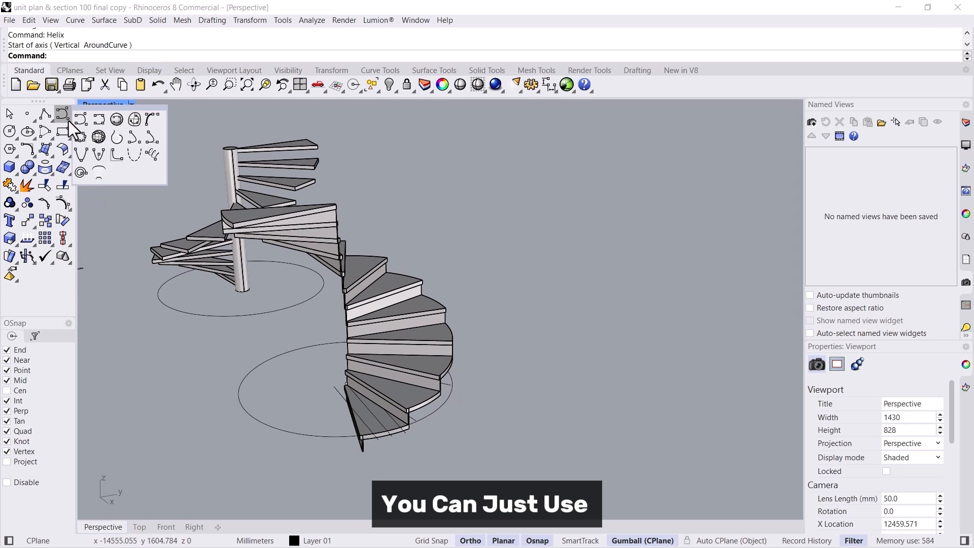
left_click(99, 119)
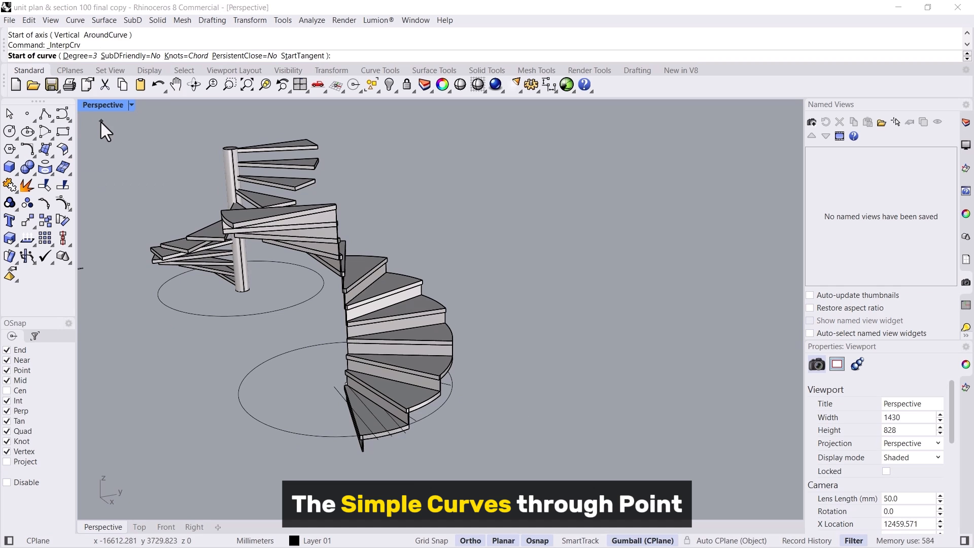
scroll(395, 384, "up", 3)
left_click(335, 415)
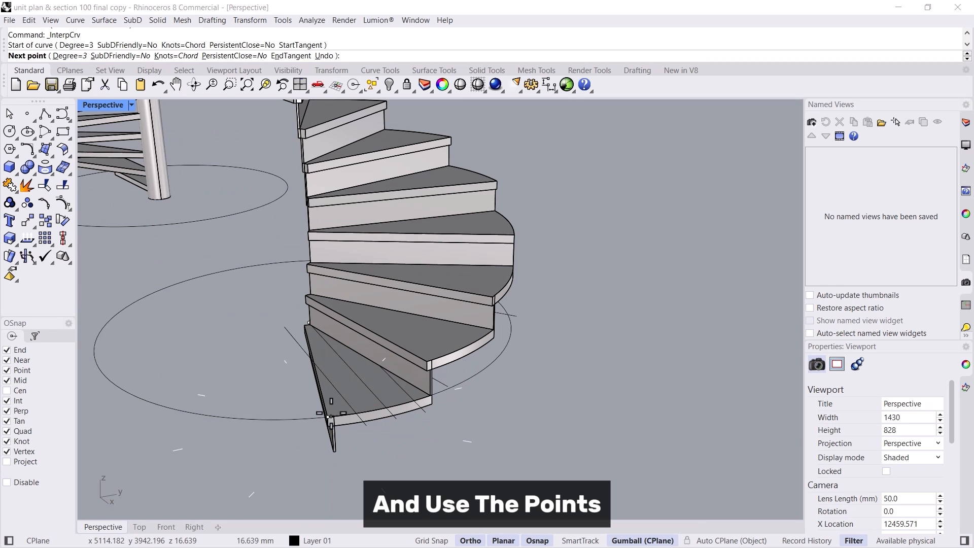
left_click(428, 362)
left_click(505, 301)
left_click(516, 243)
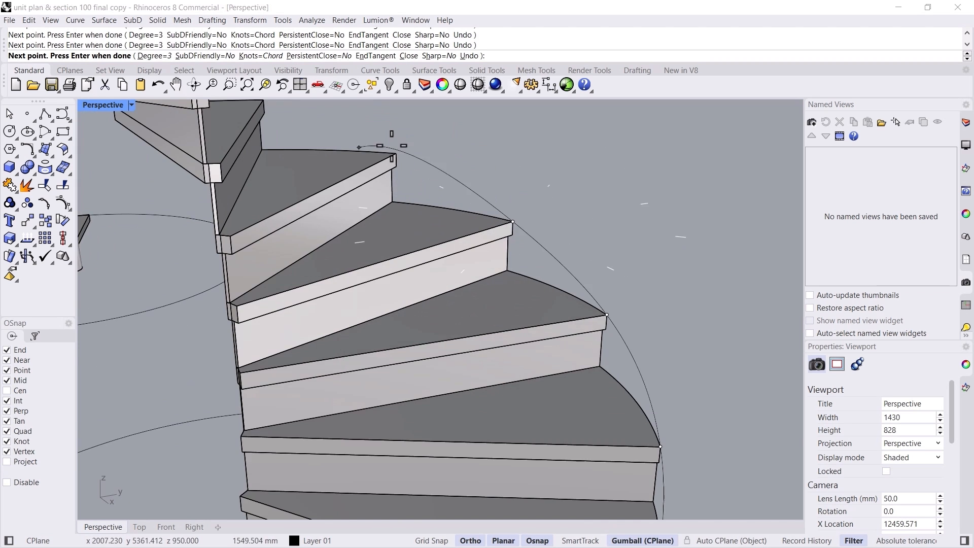
scroll(457, 228, "up", 3)
left_click(460, 292)
key("Return")
scroll(381, 251, "down", 5)
right_click_drag(381, 251, 491, 263)
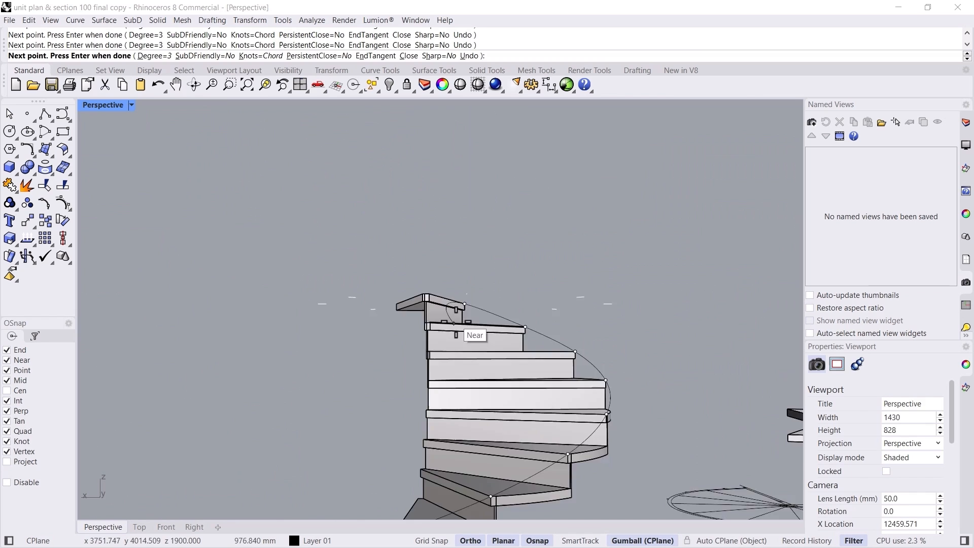
scroll(491, 262, "down", 3)
left_click(456, 354)
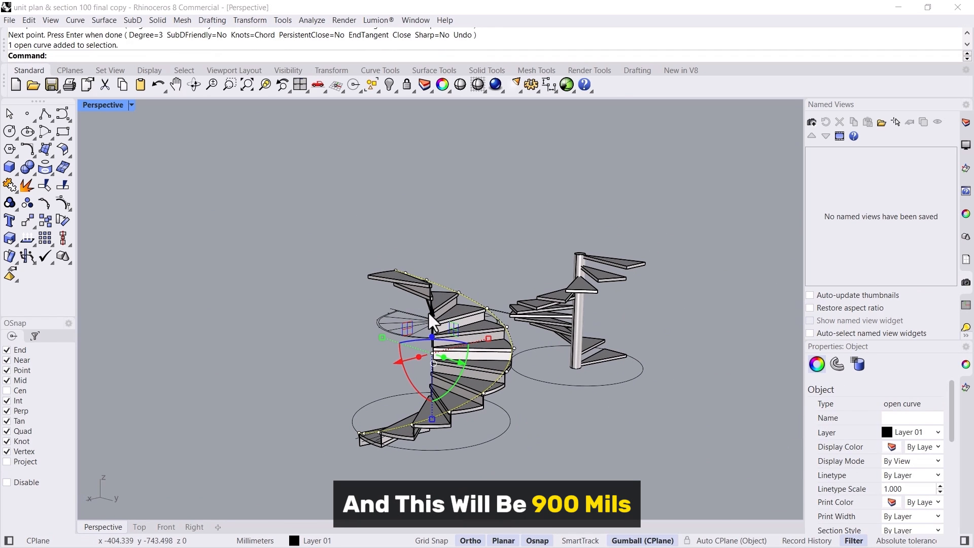
Raise the handrail curve to rail height and extrude it upward into a 20 mm strip
left_click(430, 319)
type("00")
key("Return")
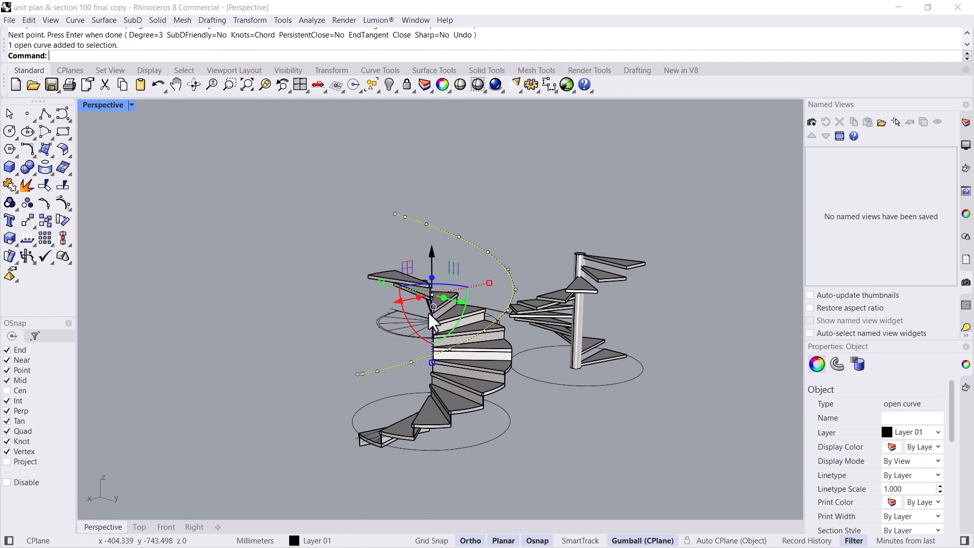
right_click_drag(428, 319, 499, 370)
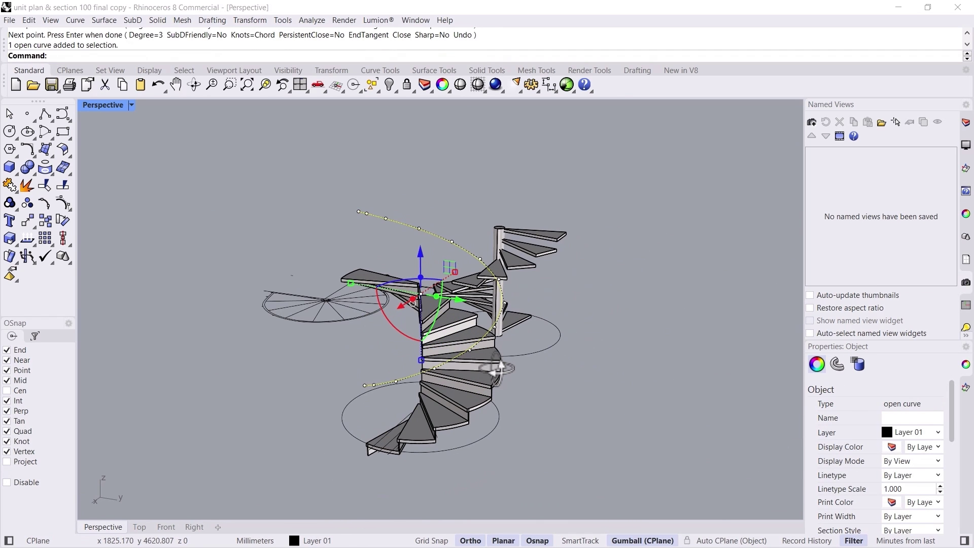
left_click(416, 277)
type("20")
key("Return")
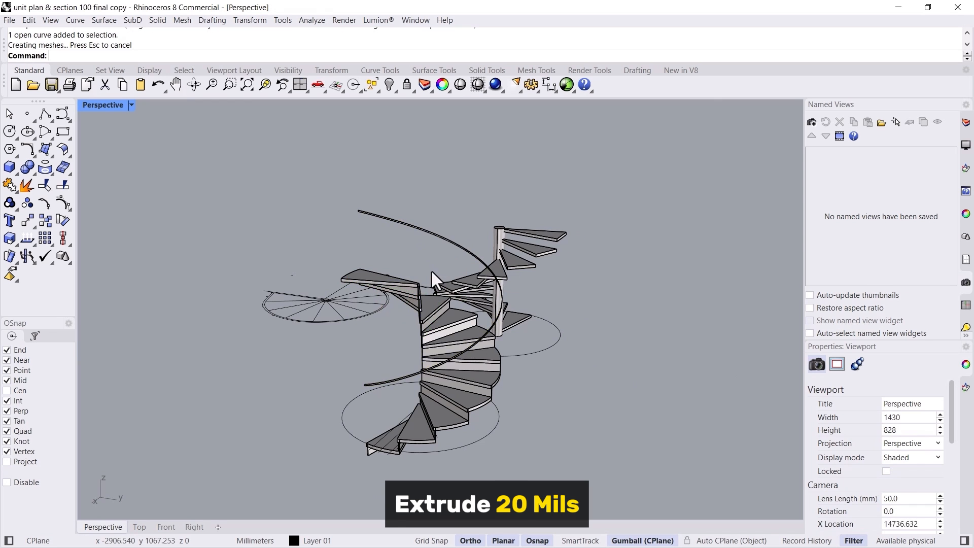
scroll(431, 269, "up", 3)
Offset the handrail strip by 30 with Solid=Yes to form a solid rail
left_click(475, 251, "shift")
type("OS")
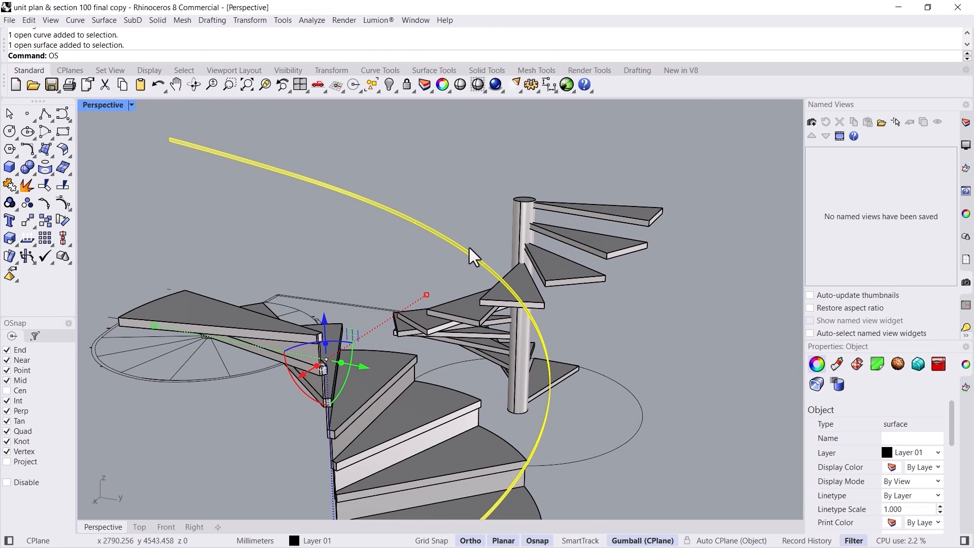
type("OffsetSrf")
key("Return")
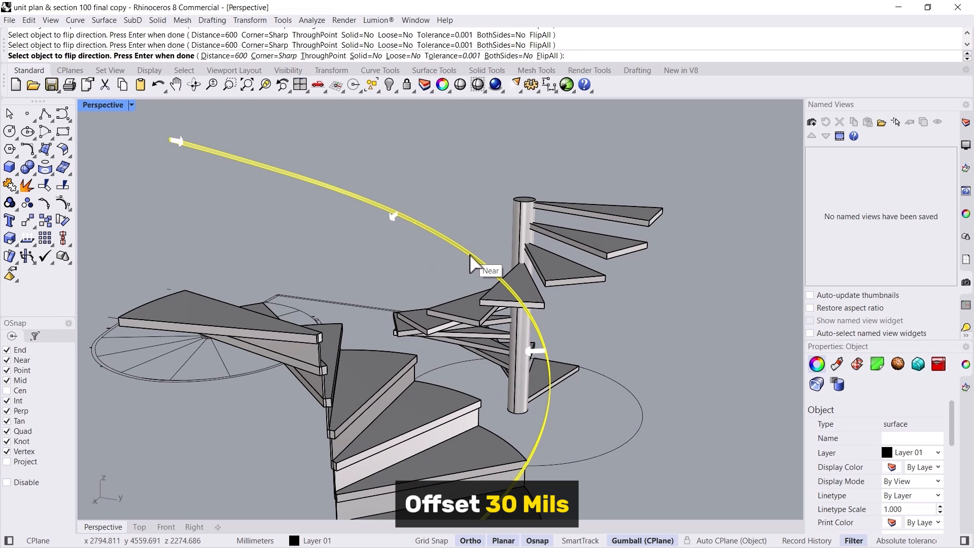
type("30")
key("Return")
key("Return")
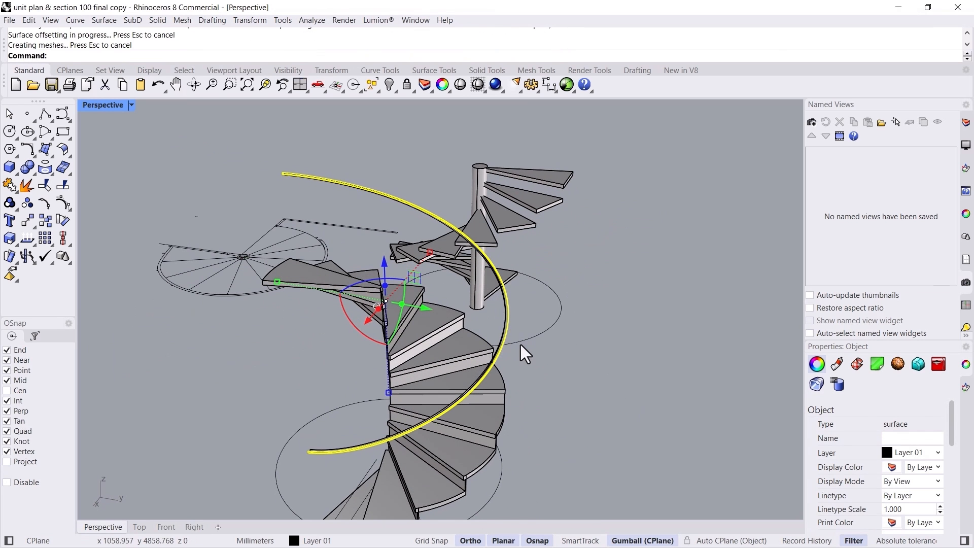
key("Return")
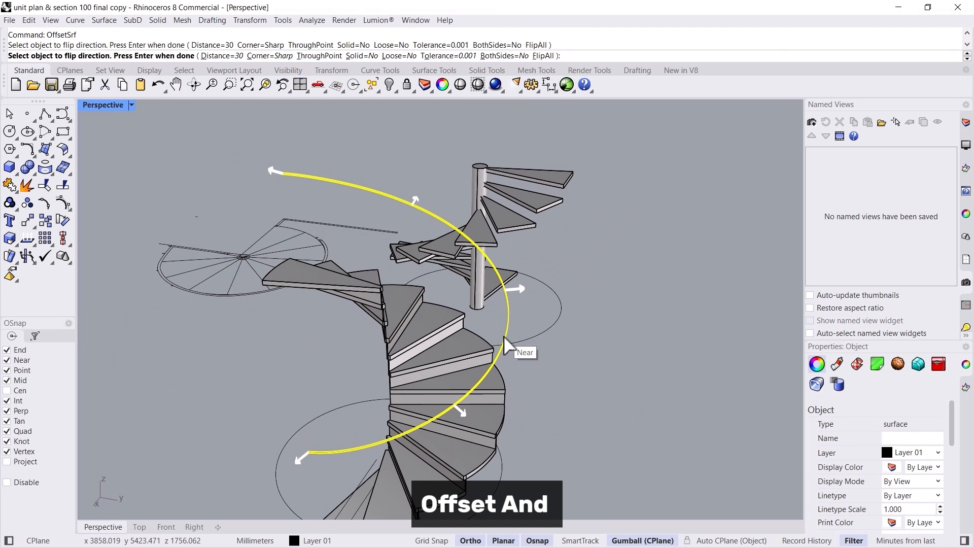
left_click(359, 56)
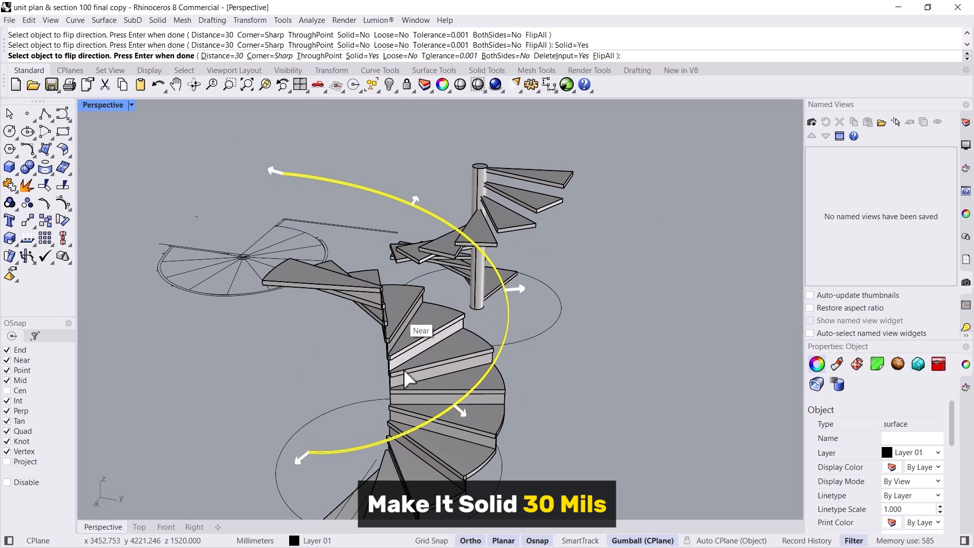
key("Return")
mouse_move(496, 245)
right_mouse_down()
mouse_move(376, 370)
mouse_move(442, 304)
right_mouse_up()
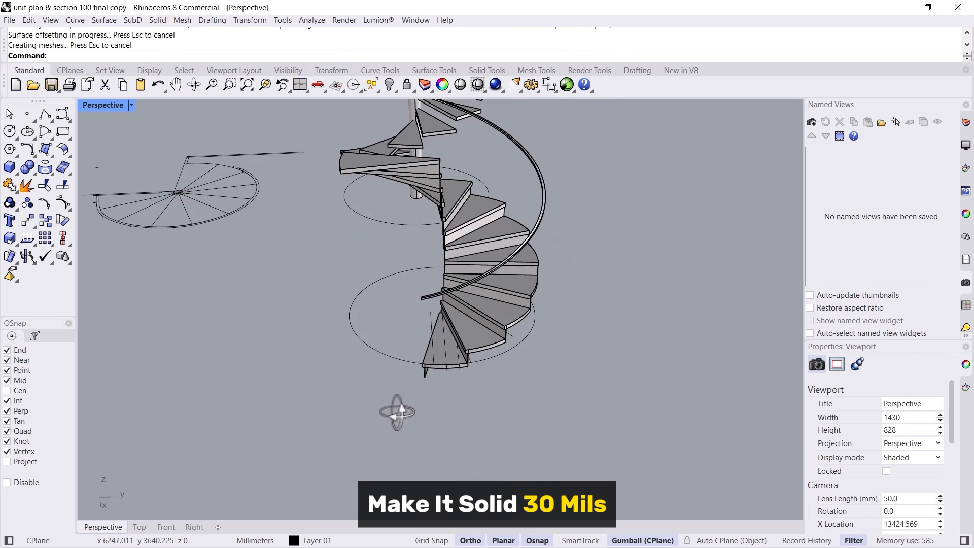
scroll(441, 304, "up", 3)
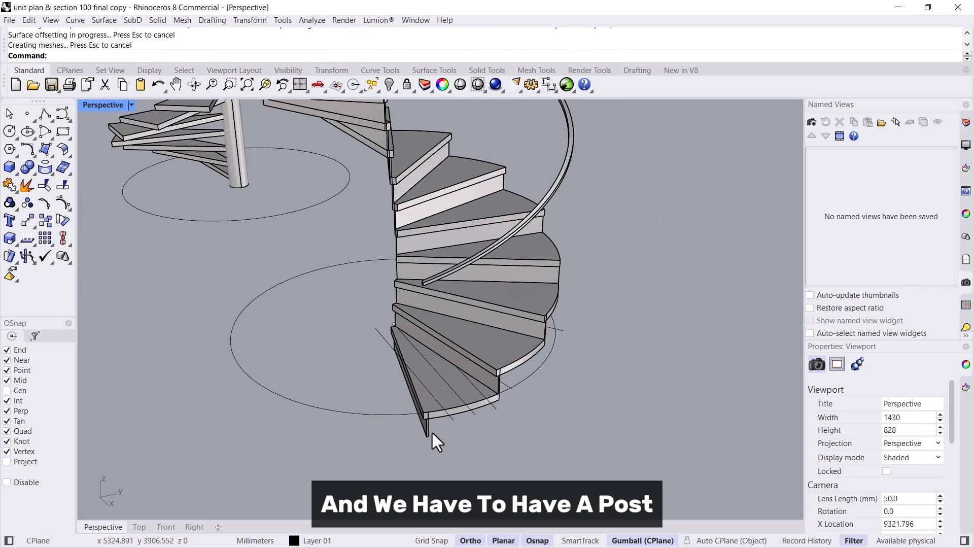
Extrude the handrail's lower end curve down to the floor as a flat post surface
mouse_move(387, 398)
right_mouse_down()
mouse_move(445, 381)
mouse_move(451, 257)
mouse_move(520, 249)
right_mouse_up()
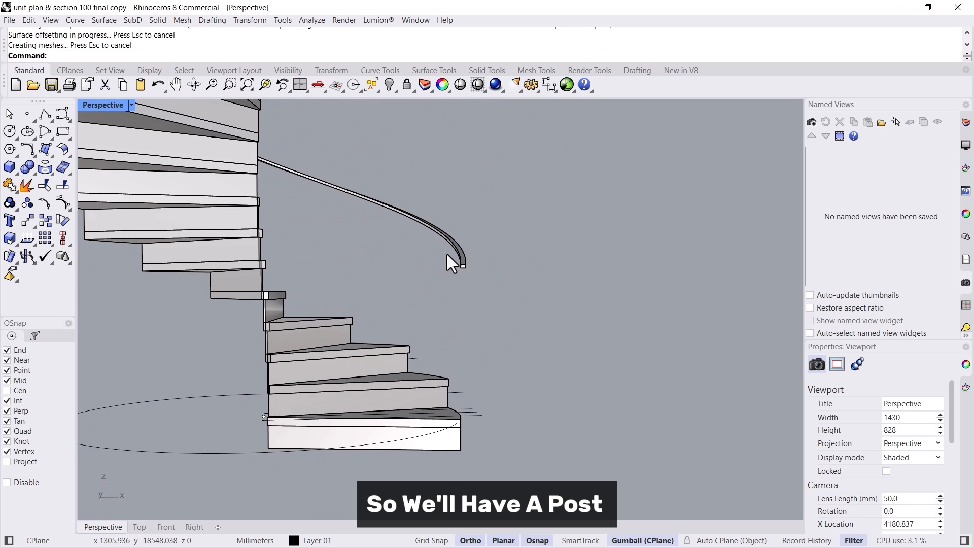
left_click(455, 255)
left_click(479, 288)
right_click_drag(482, 290, 467, 283)
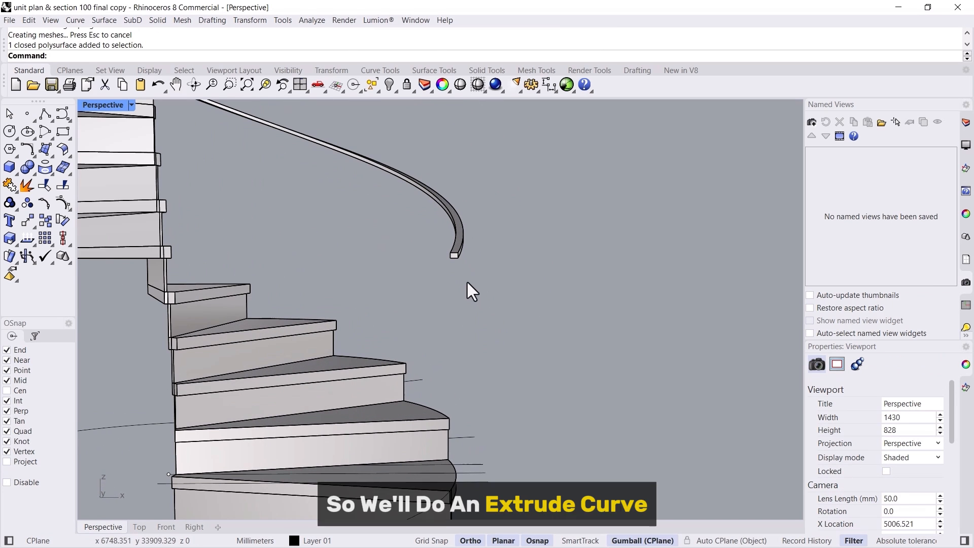
type("EC")
key("Return")
left_click(454, 257)
key("Return")
scroll(454, 258, "down", 4)
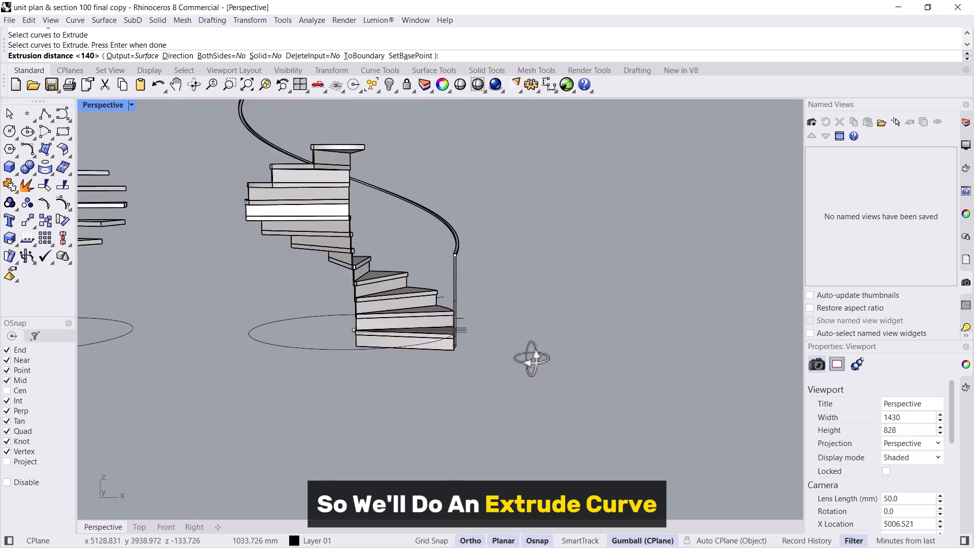
right_click_drag(525, 357, 457, 346)
left_click(444, 347)
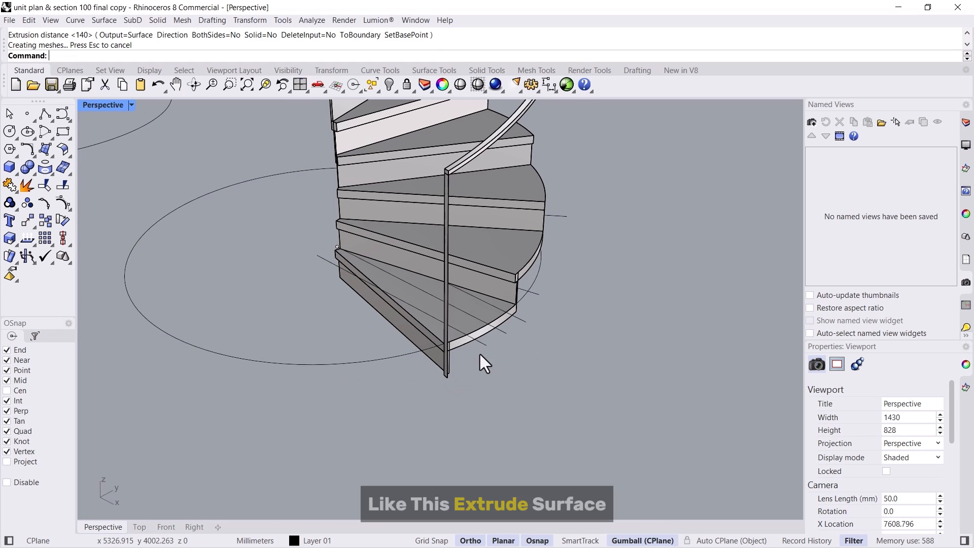
Thicken the post surface into a 20-unit solid and delete the leftover construction object
left_click(444, 306)
type("ES")
key("Return")
mouse_move(487, 320)
right_mouse_down()
mouse_move(476, 378)
mouse_move(456, 365)
right_mouse_up()
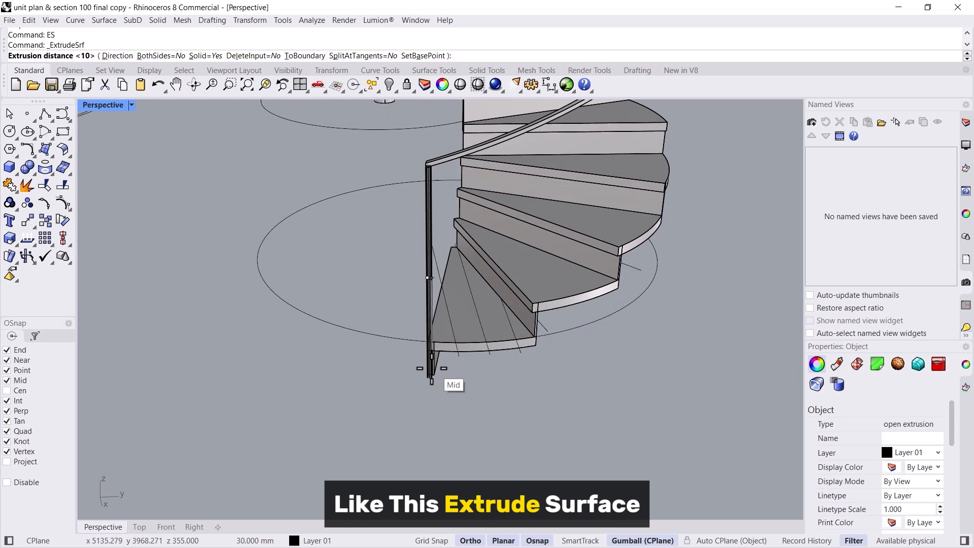
scroll(448, 369, "up", 3)
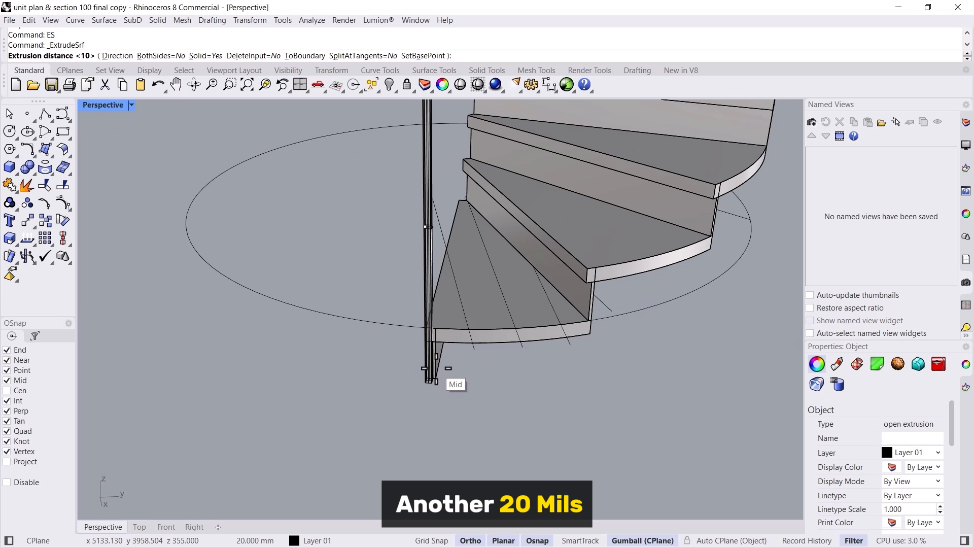
type("20")
key("Return")
scroll(412, 274, "down", 5)
key("Delete")
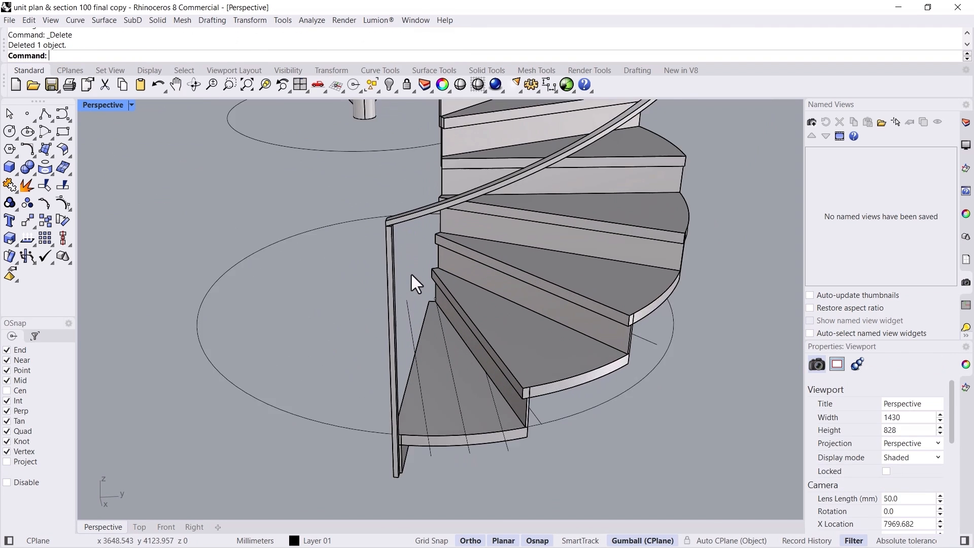
Start ArrayCrv with the solid post and the handrail curve as the path
left_click(373, 343)
scroll(426, 358, "up", 5)
type("ArrayCrv")
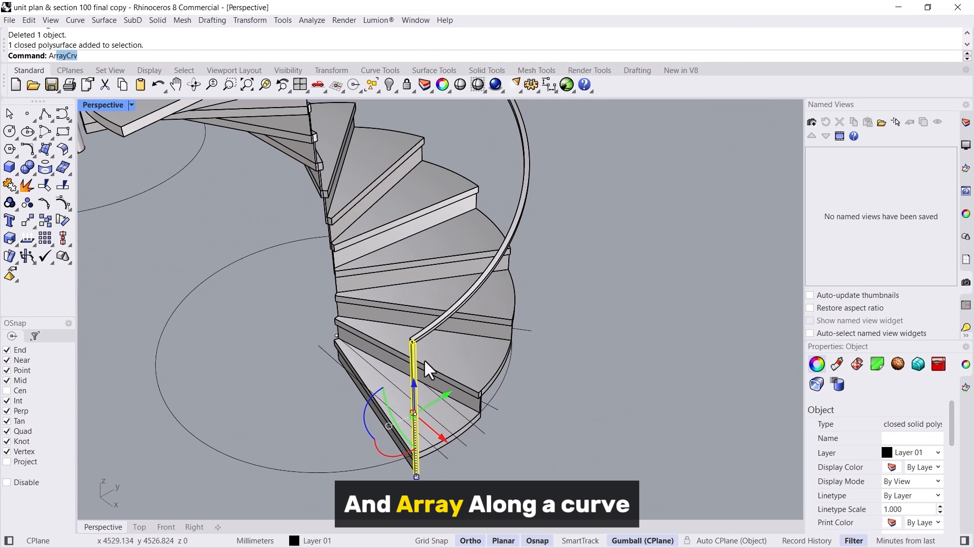
key("Return")
left_click(423, 326)
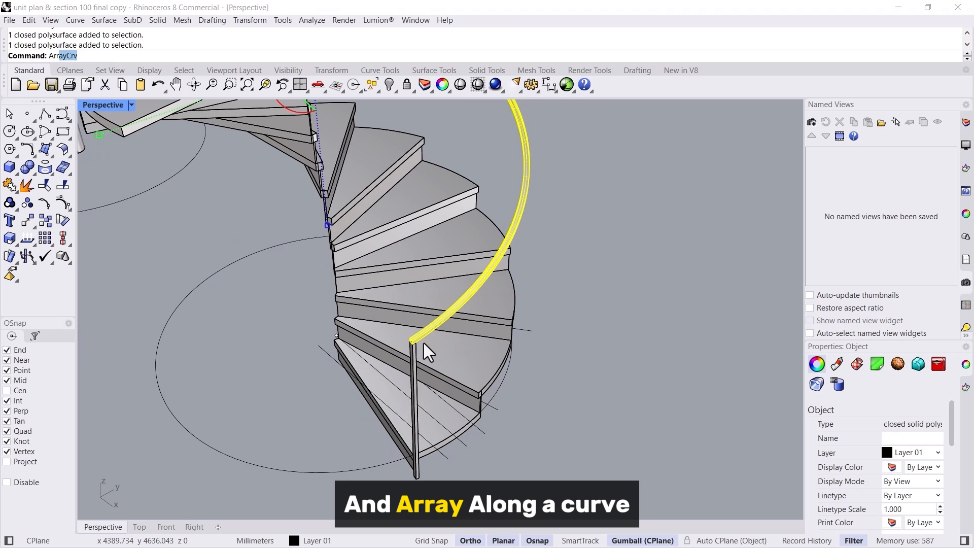
key("Return")
left_click(417, 357)
type("ArrayCrv")
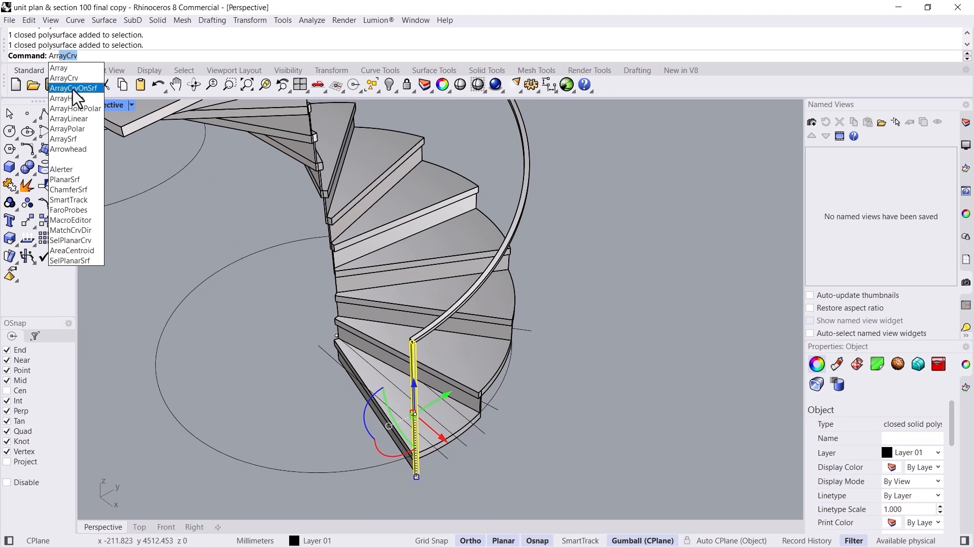
left_click(75, 79)
scroll(411, 350, "up", 5)
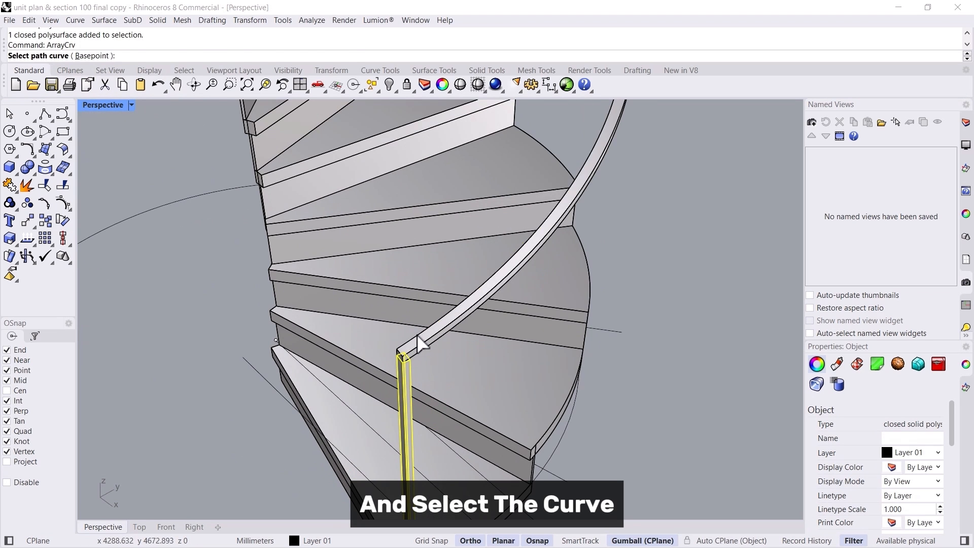
left_click(421, 344)
scroll(420, 344, "down", 8)
Set the copies' orientation to Stairlike and try 24 items along the rail
right_click_drag(394, 335, 365, 328)
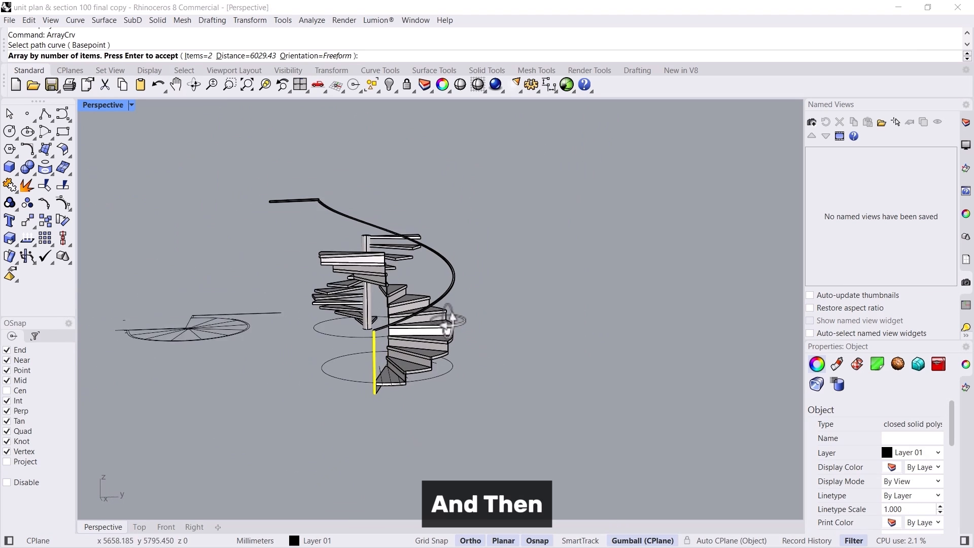
left_click(311, 55)
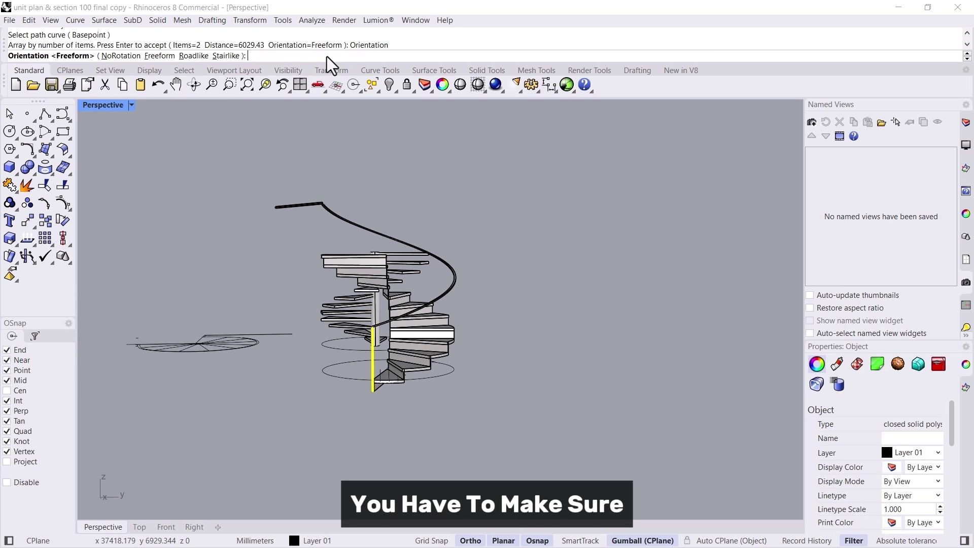
left_click(226, 56)
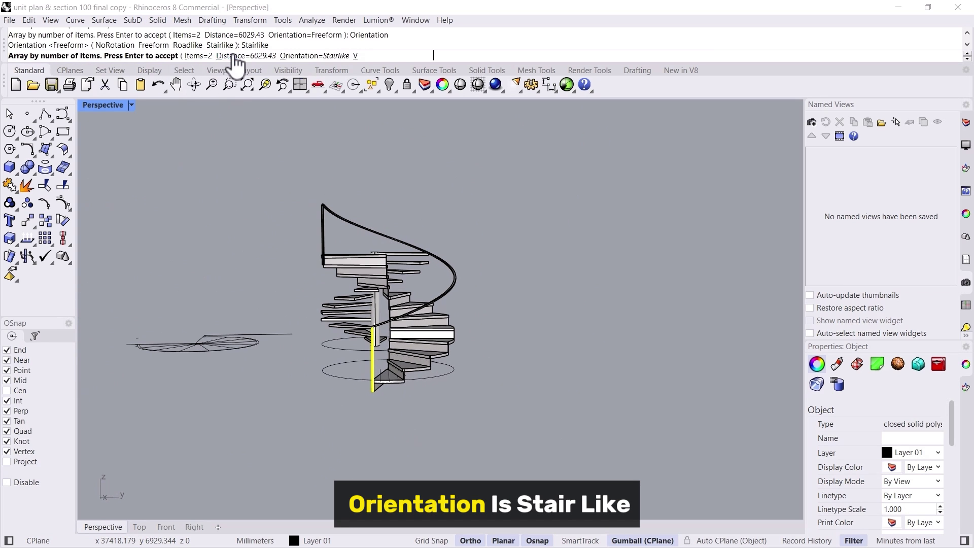
left_click(196, 56)
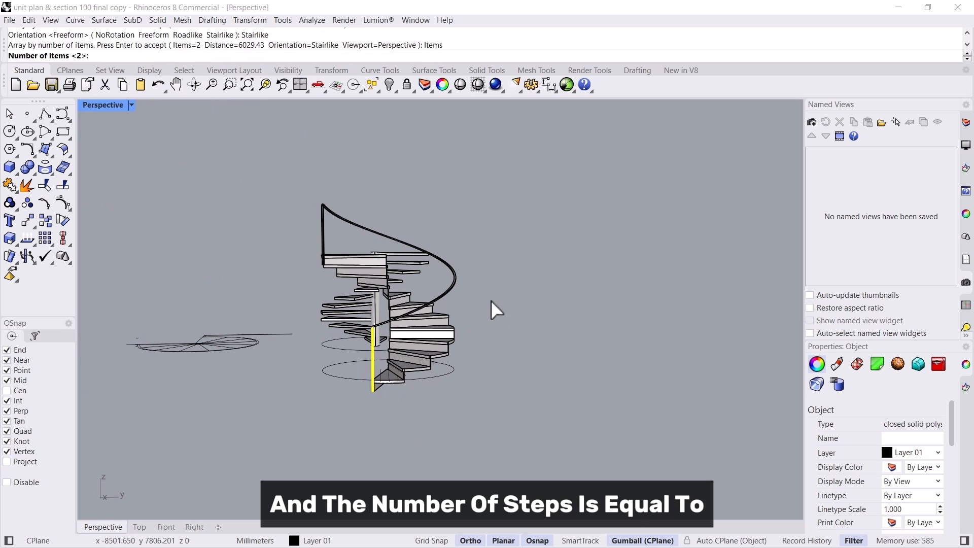
mouse_move(447, 246)
right_mouse_down()
mouse_move(434, 346)
mouse_move(400, 340)
right_mouse_up()
type("24")
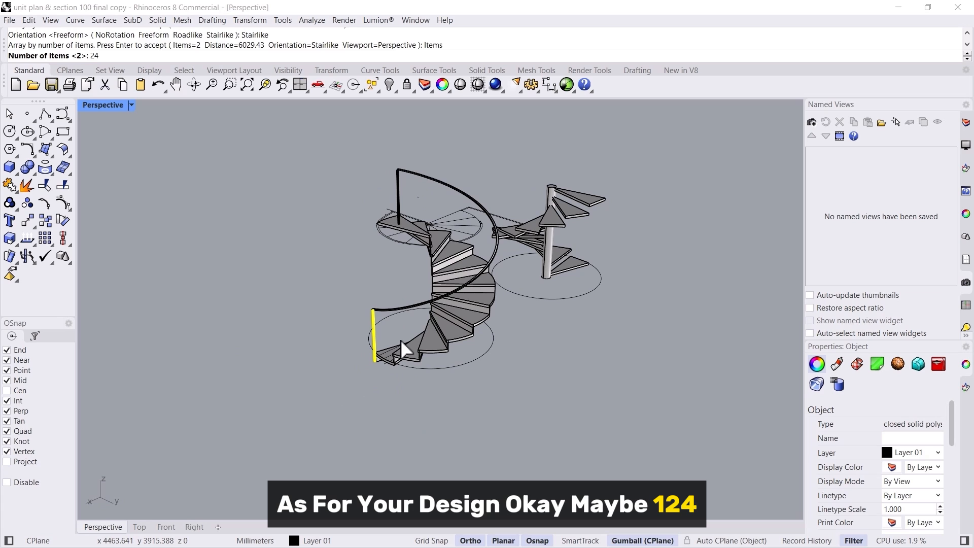
key("Return")
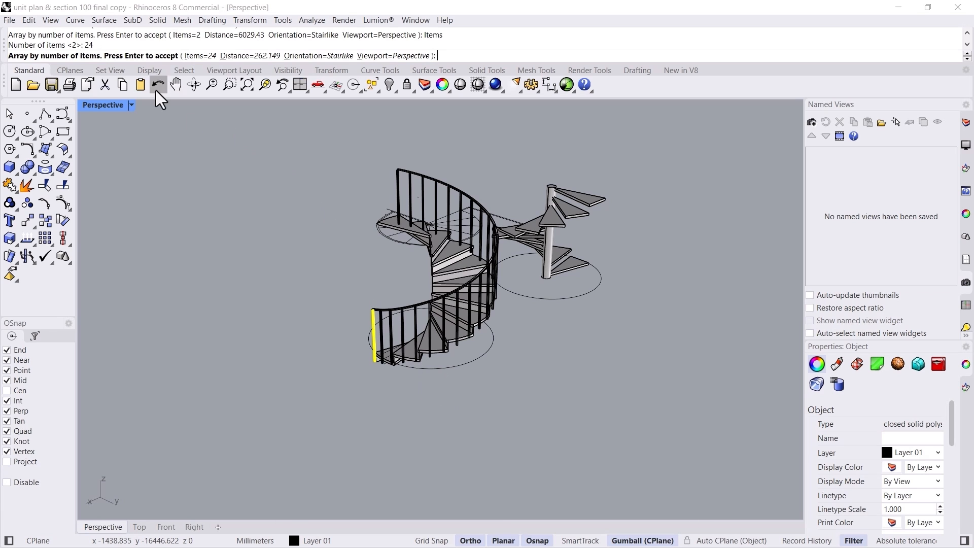
Adjust the item count through 12 and 13, settle on 12 balusters and finish the array
left_click(199, 56)
type("12")
key("Return")
left_click(203, 57)
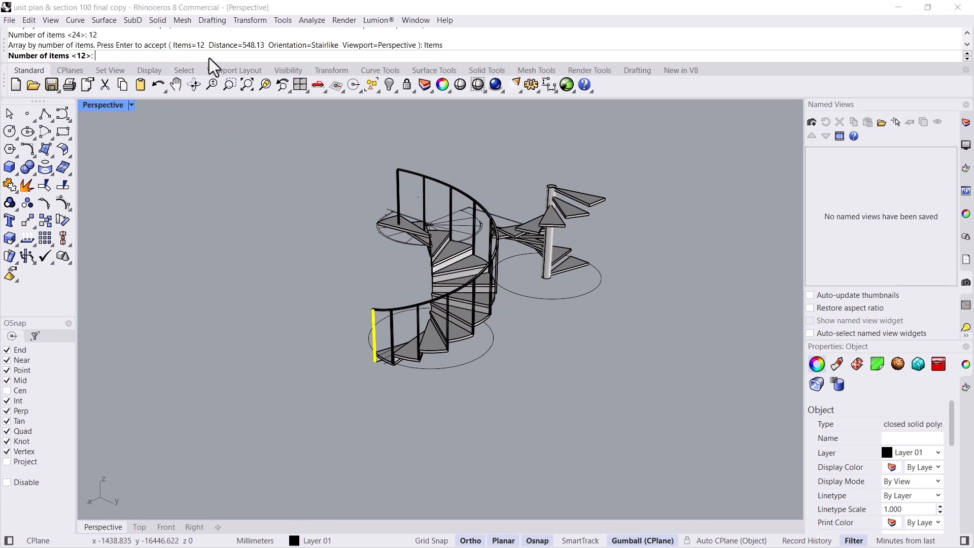
type("13")
key("Return")
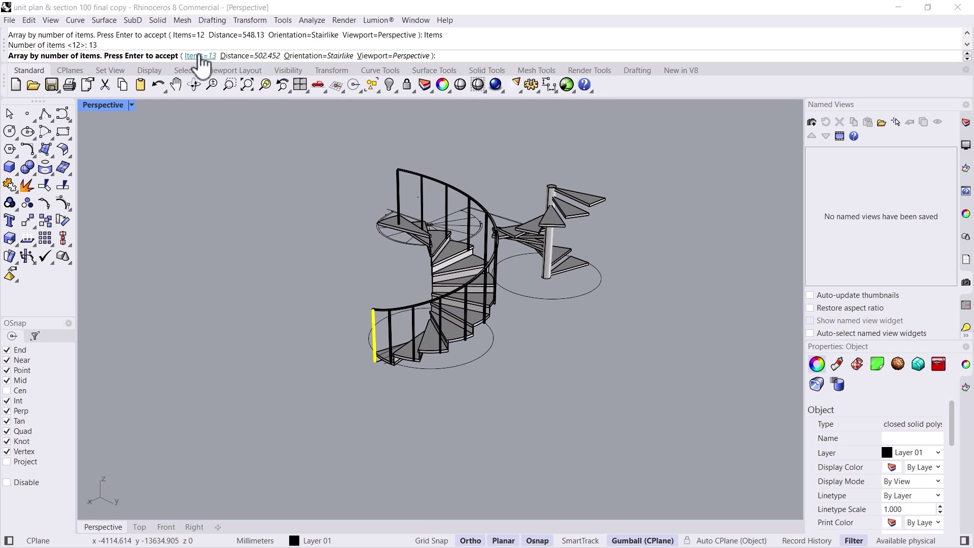
left_click(196, 57)
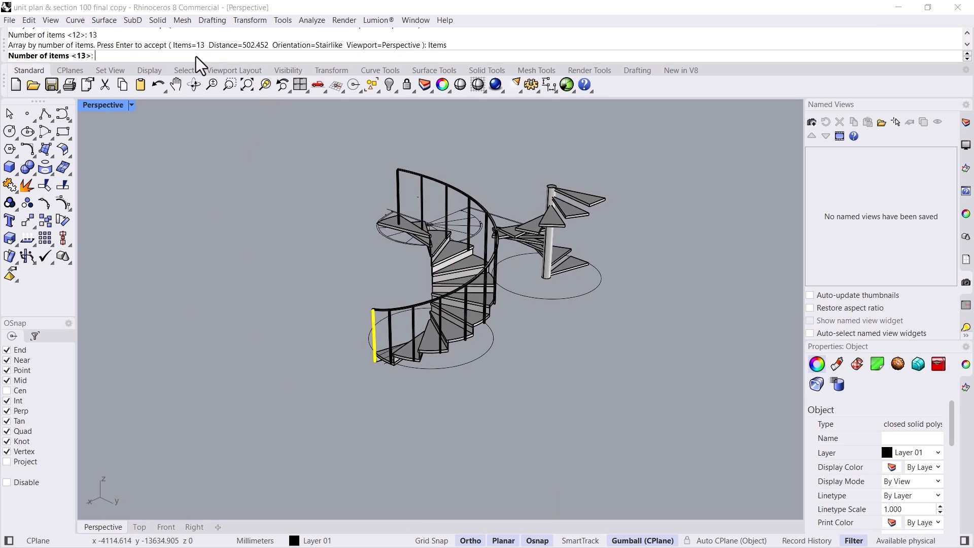
type("12")
key("Return")
right_click_drag(426, 252, 481, 309)
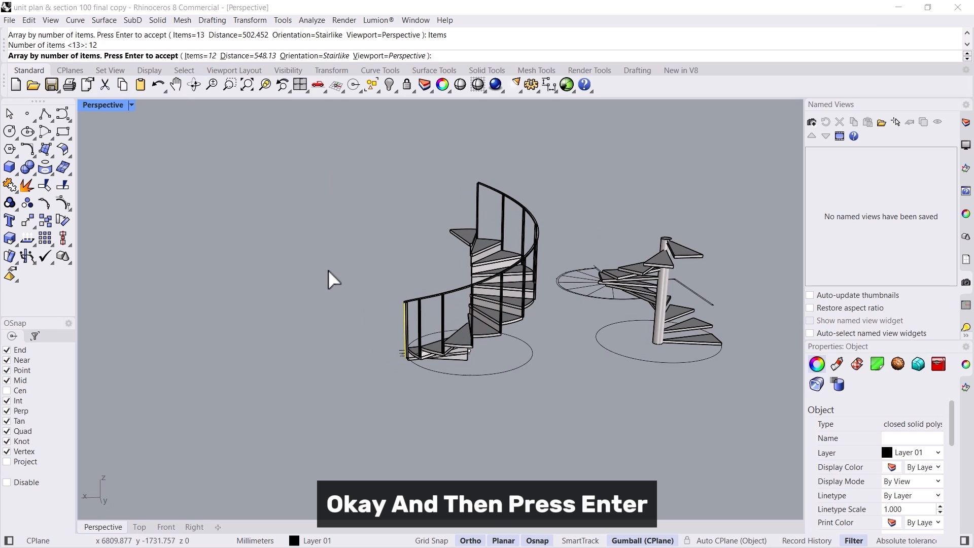
key("Return")
key("Escape")
mouse_move(495, 281)
right_mouse_down()
mouse_move(622, 301)
mouse_move(378, 259)
mouse_move(561, 312)
mouse_move(352, 356)
right_mouse_up()
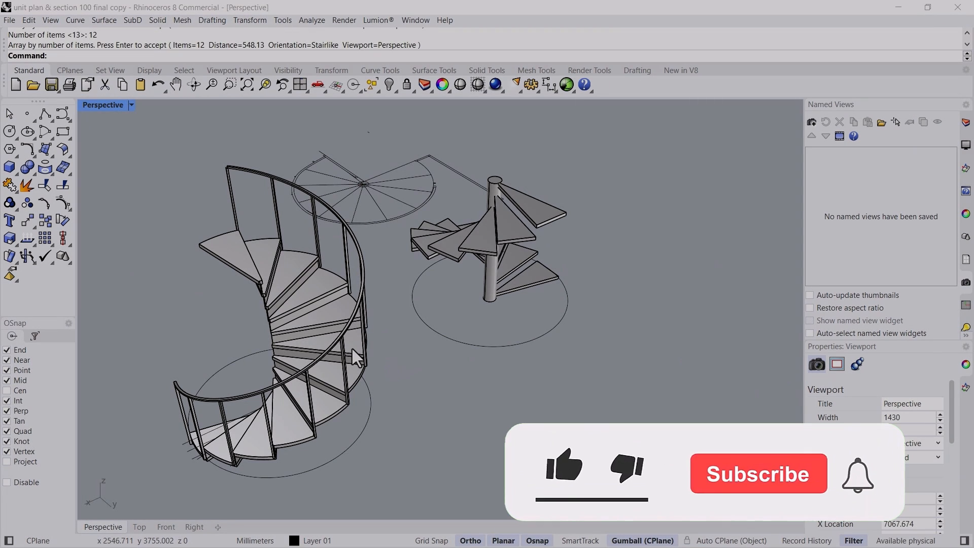